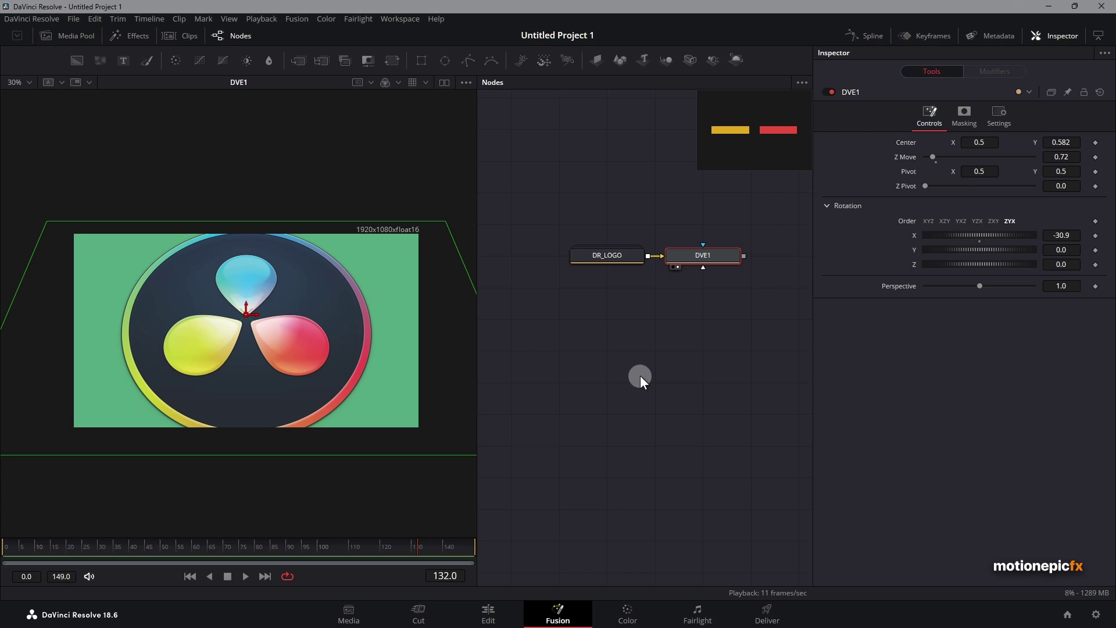
Disconnect DVE1 from DR_LOGO and show the flat, untilted logo in the viewer.
key("ctrl+f")
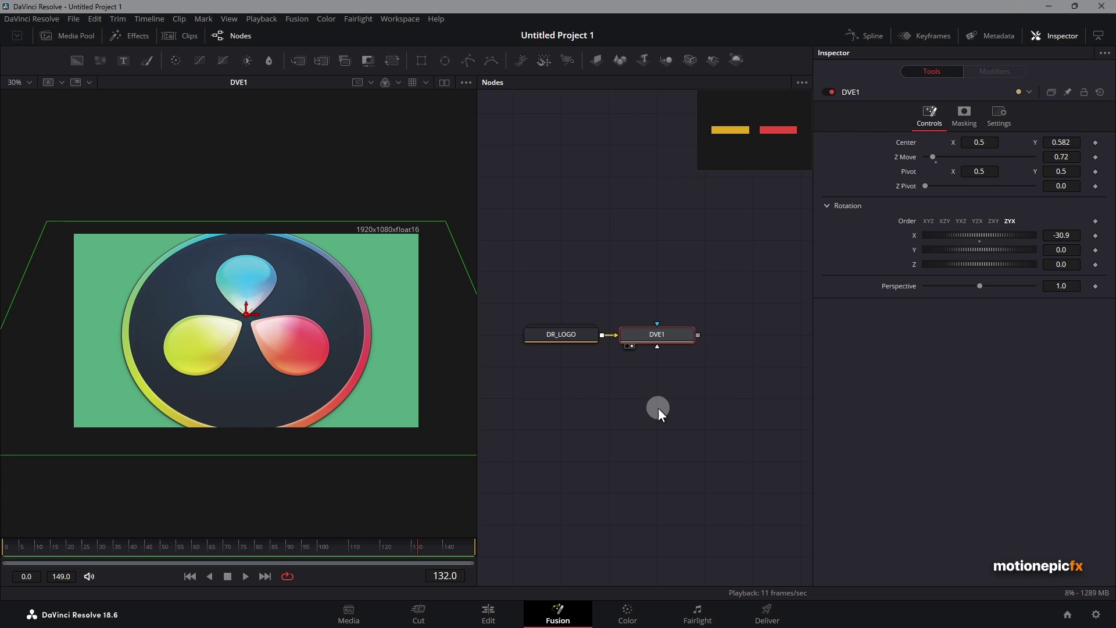
scroll(710, 308, "down", 3)
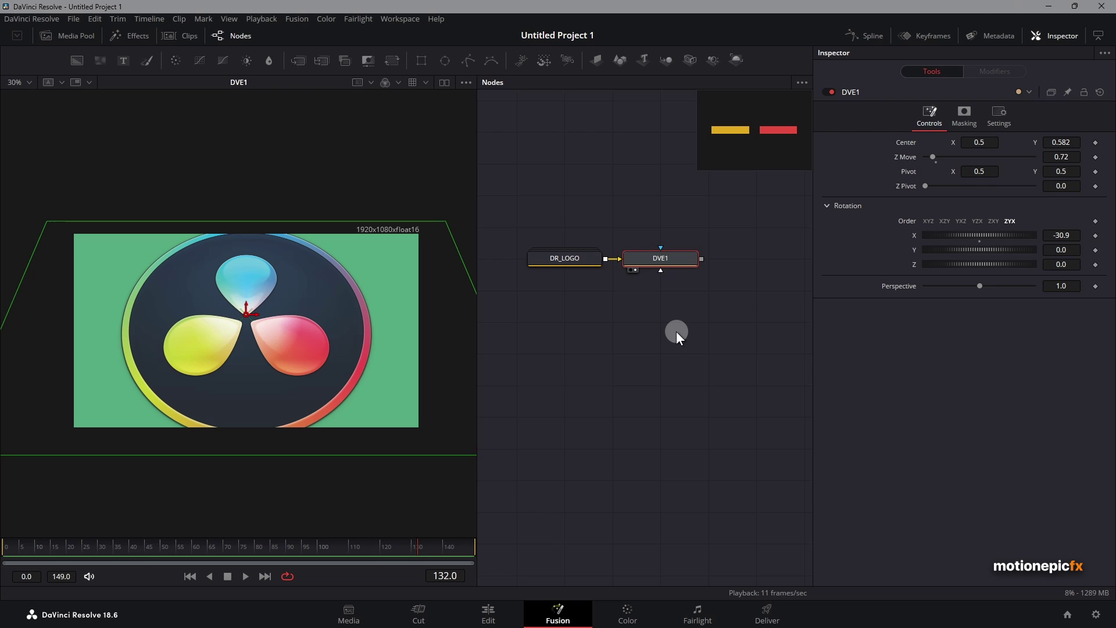
left_click_drag(673, 328, 688, 398)
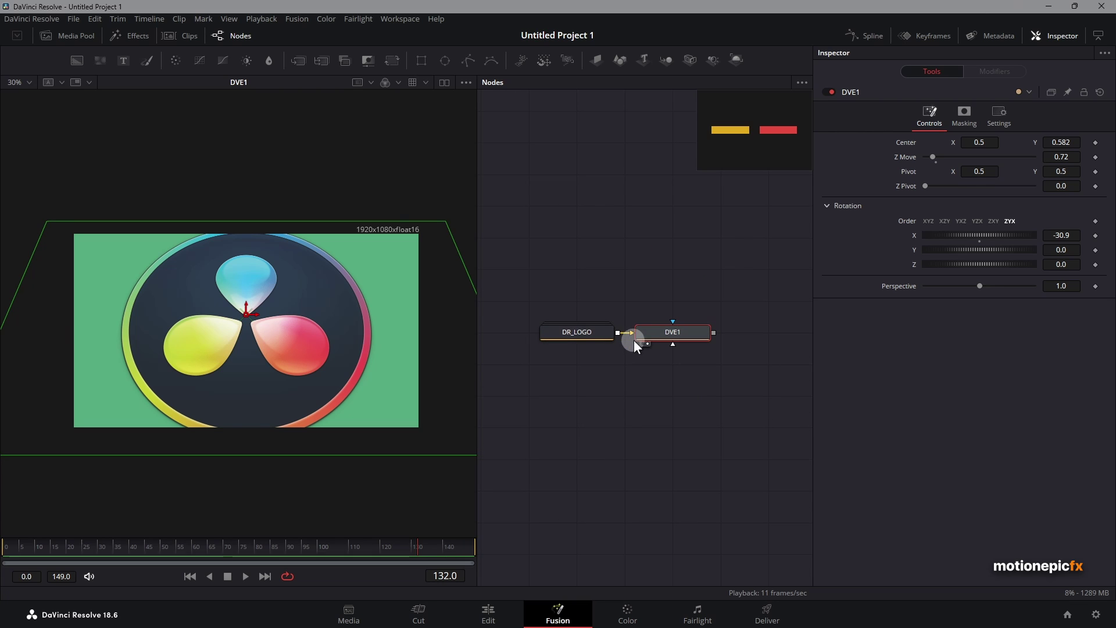
left_click_drag(651, 327, 646, 354)
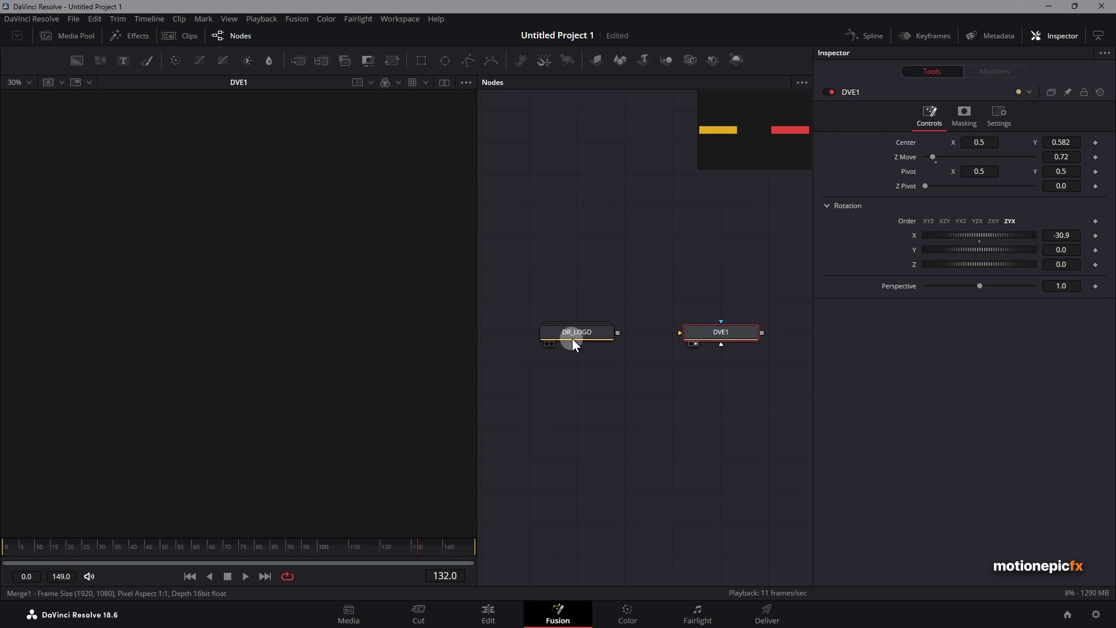
left_click_drag(572, 338, 274, 312)
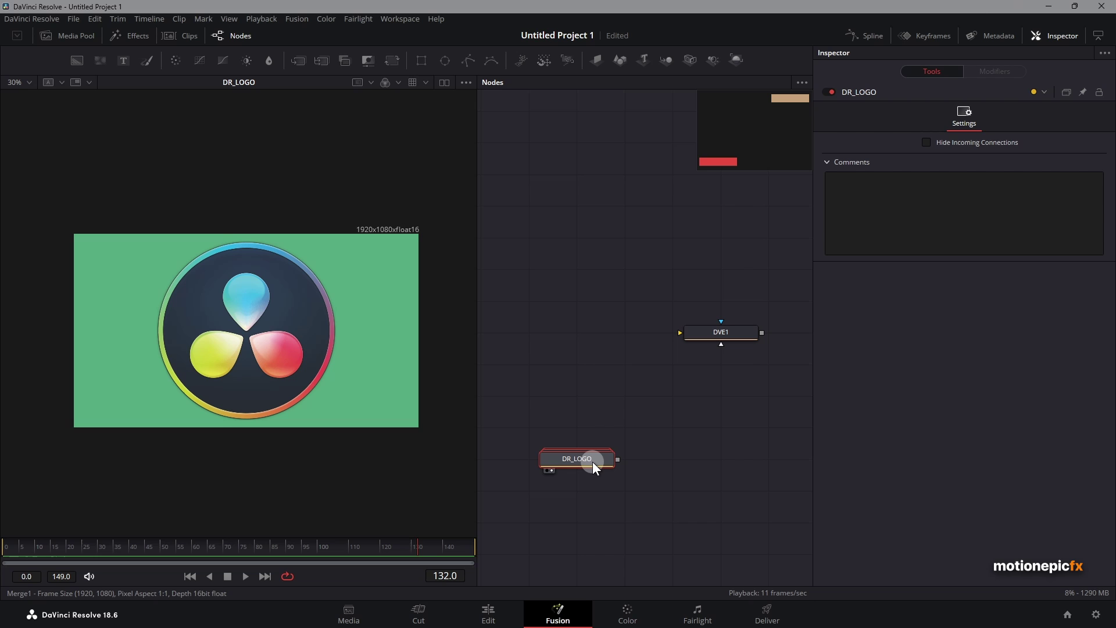
Add Image Plane 3D, Camera 3D and Renderer 3D nodes after DR_LOGO.
key("shift+space")
type("image")
key("Return")
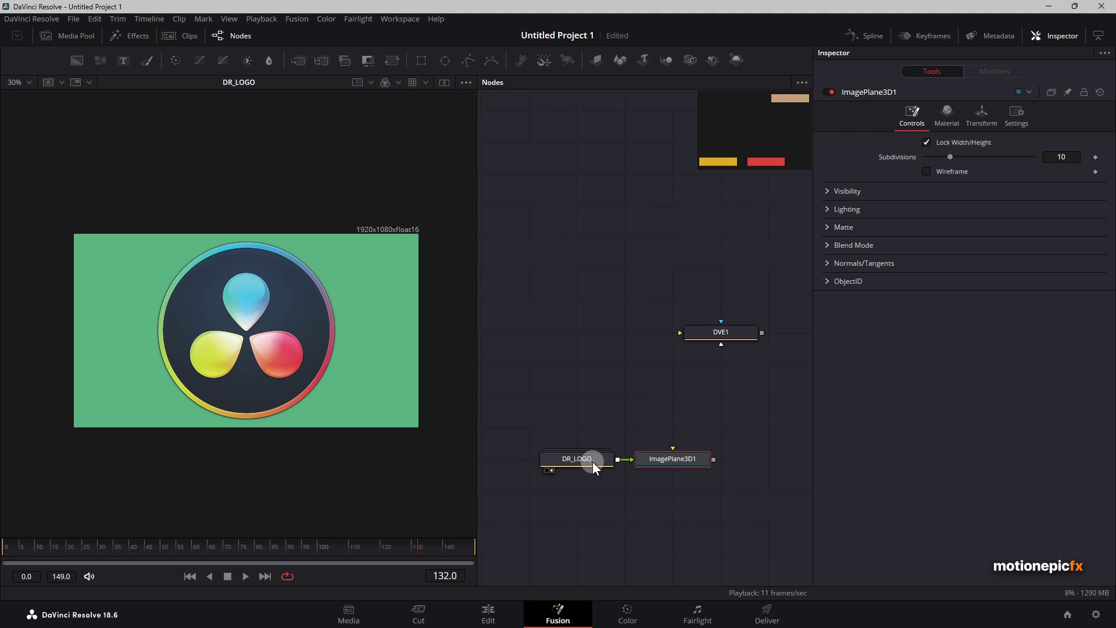
key("shift+space")
type("camera")
key("Return")
key("shift+space")
type("render")
key("Return")
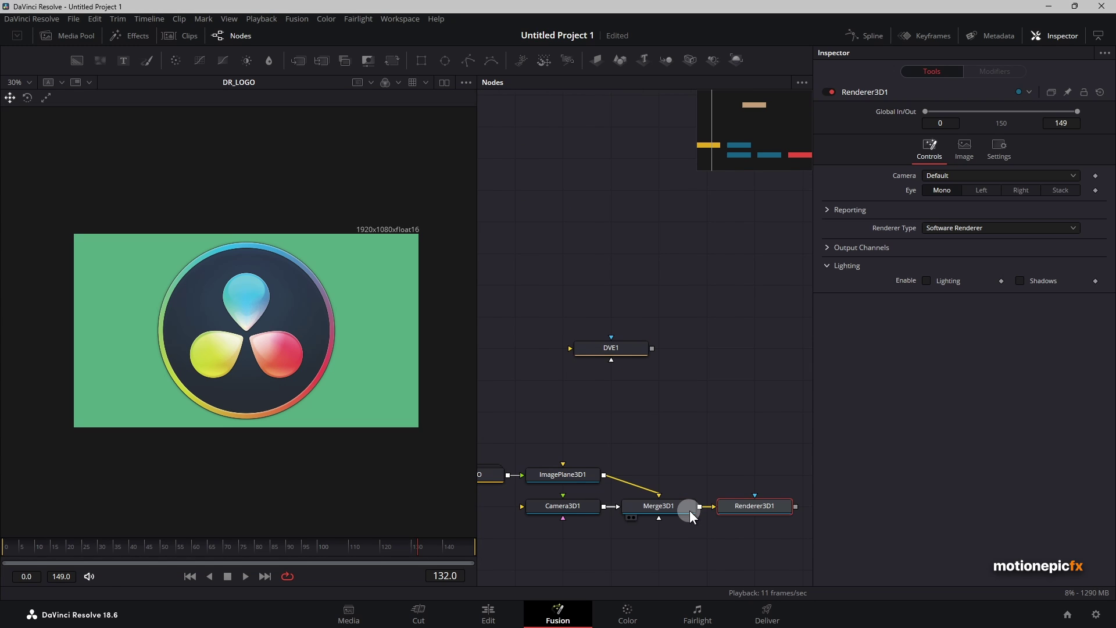
Switch the renderer to Hardware Renderer and turn on its accumulation effects.
left_click(932, 229)
left_click(954, 240)
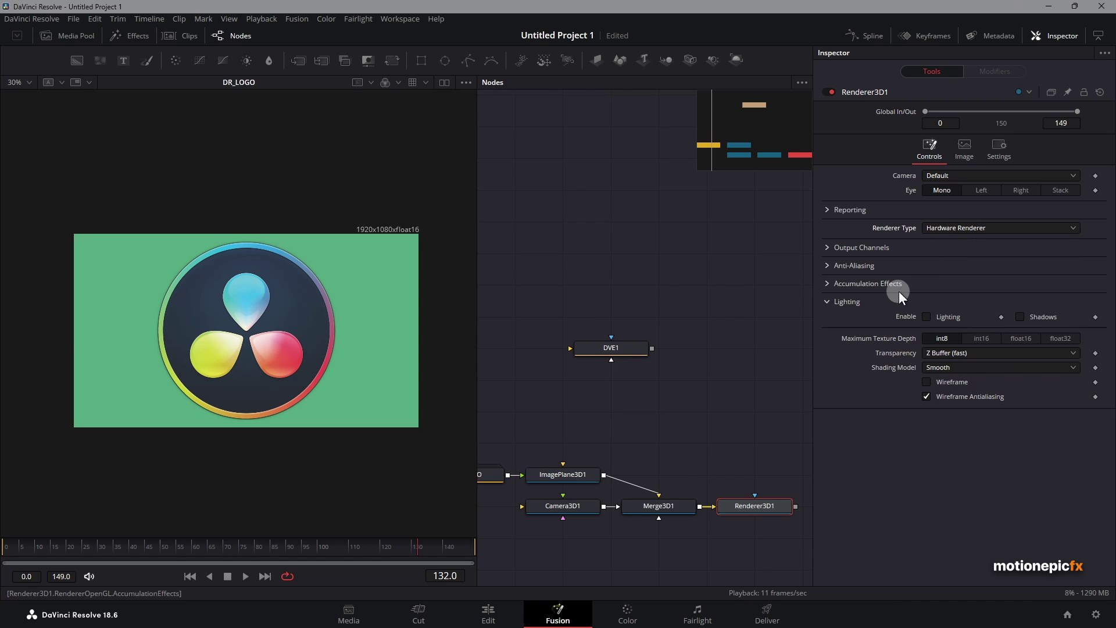
left_click(826, 283)
left_click(925, 299)
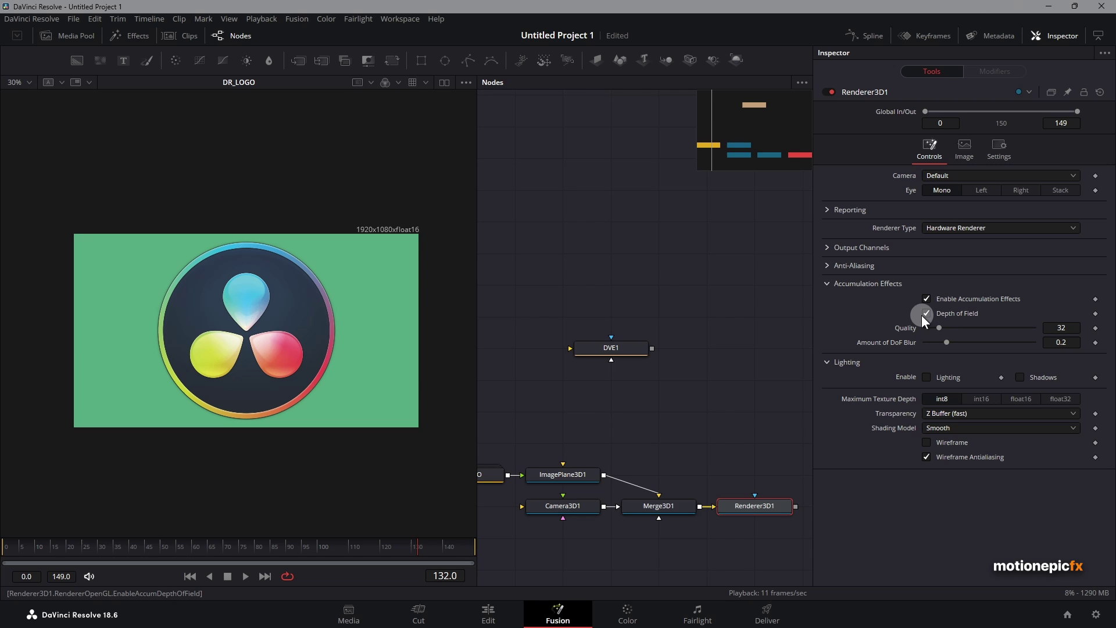
Delete the four 3D scene nodes from the node graph.
left_click_drag(648, 531, 699, 526)
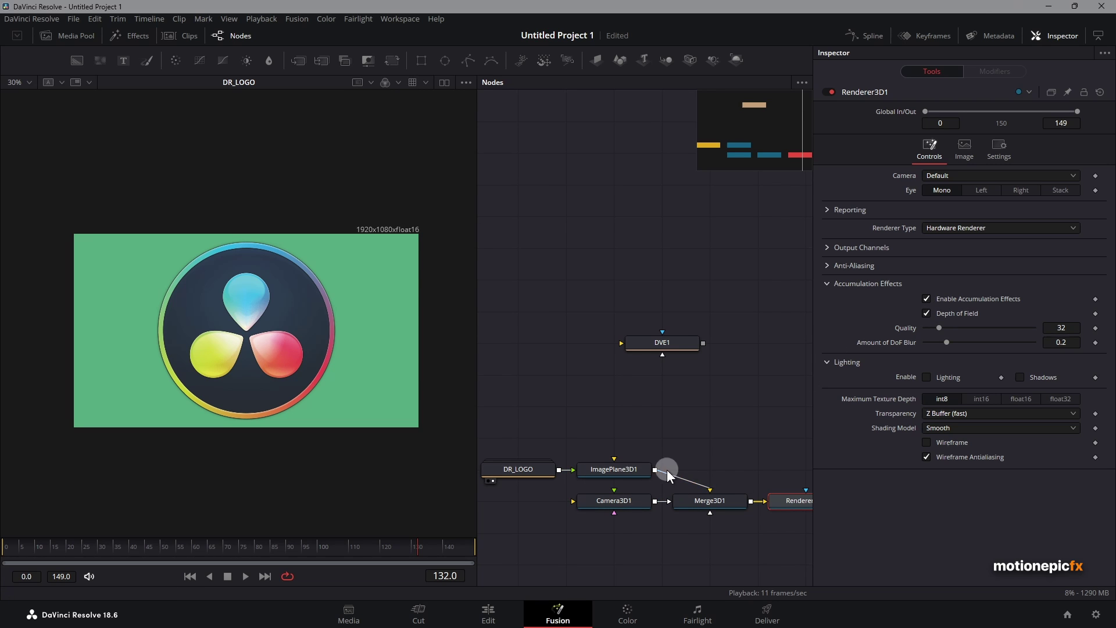
left_click_drag(668, 469, 688, 406)
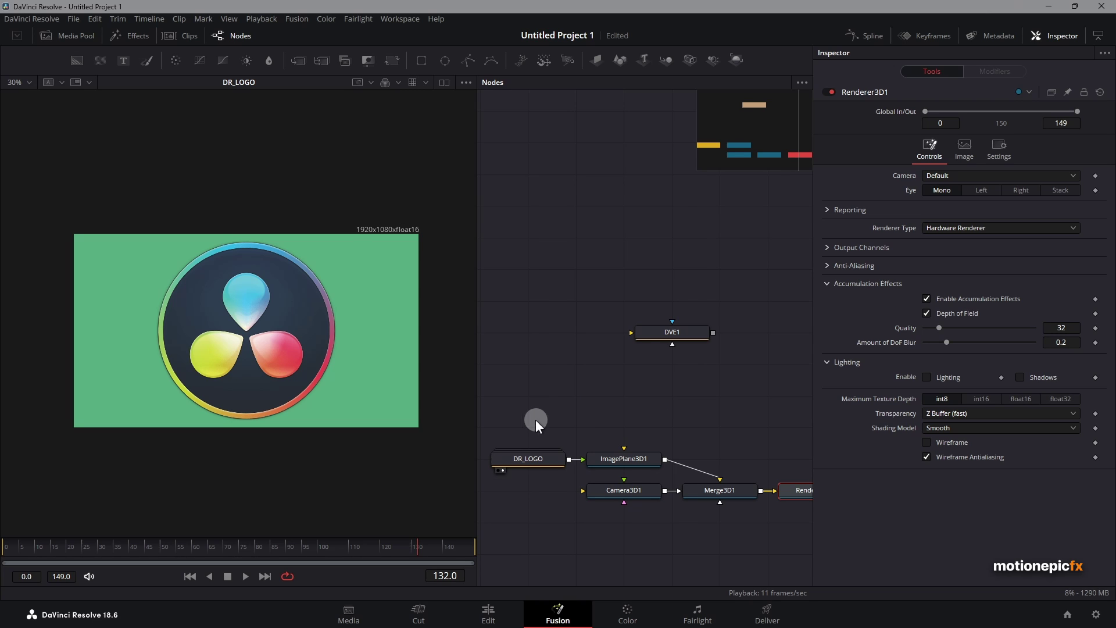
left_click_drag(611, 424, 791, 524)
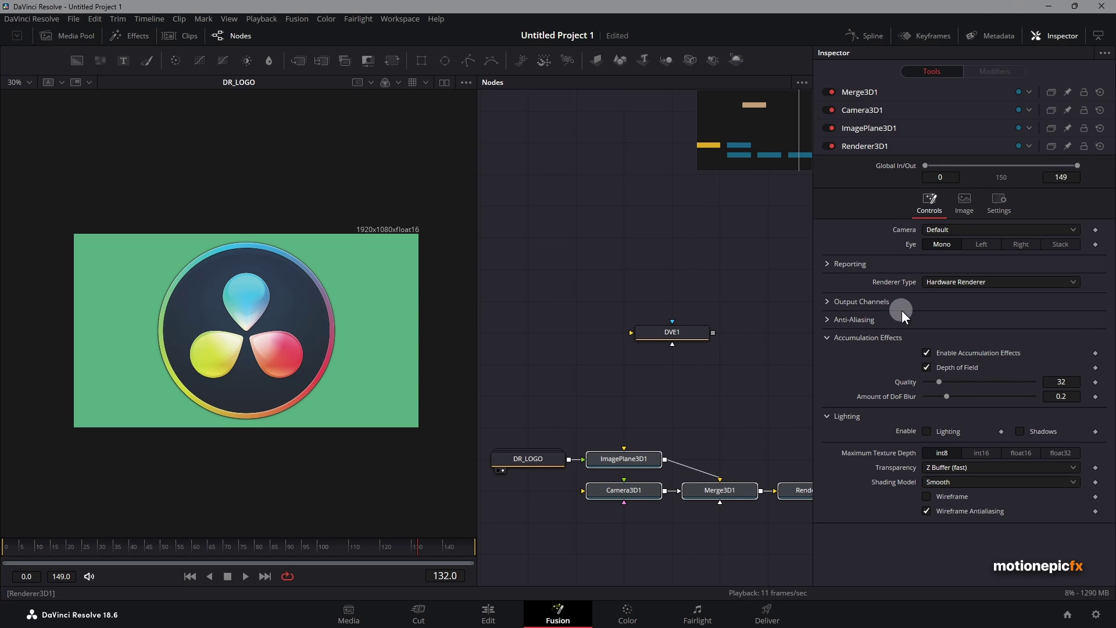
key("Delete")
Wire DR_LOGO back into DVE1, view DVE1, and try tilts, keeping Y rotation at 0.
left_click_drag(549, 458, 594, 363)
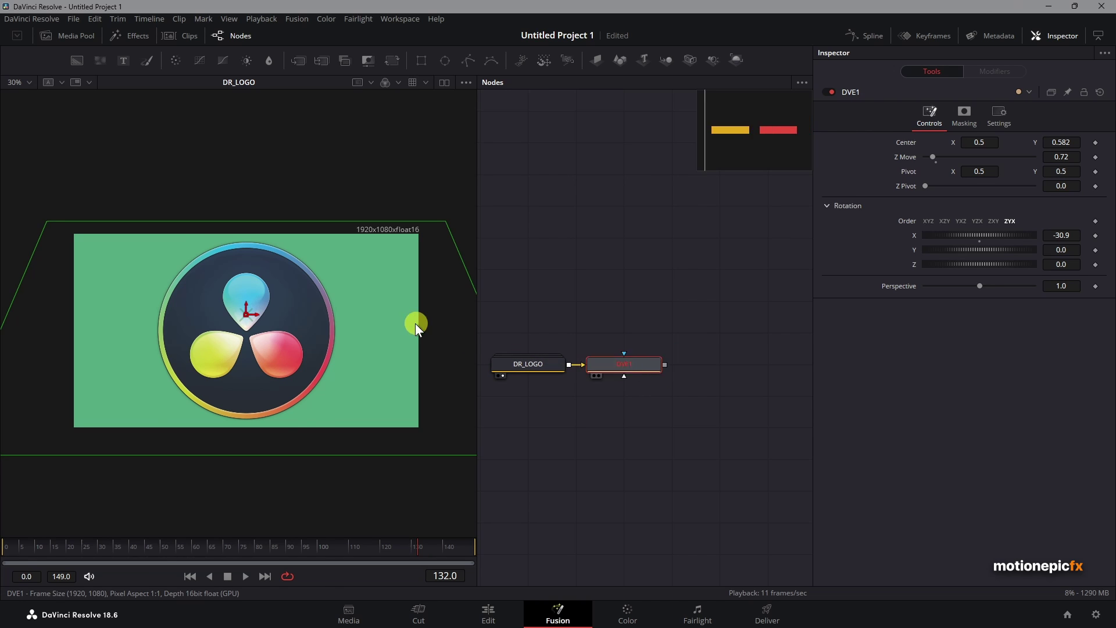
left_click_drag(415, 323, 409, 330)
left_click_drag(533, 365, 564, 368)
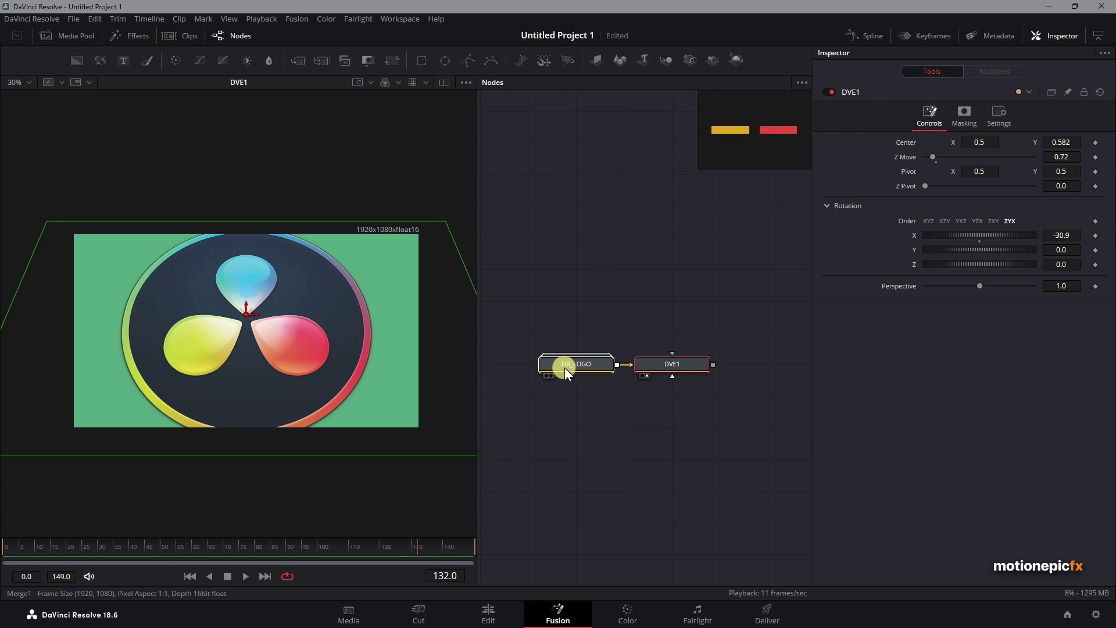
left_click_drag(667, 355, 607, 428)
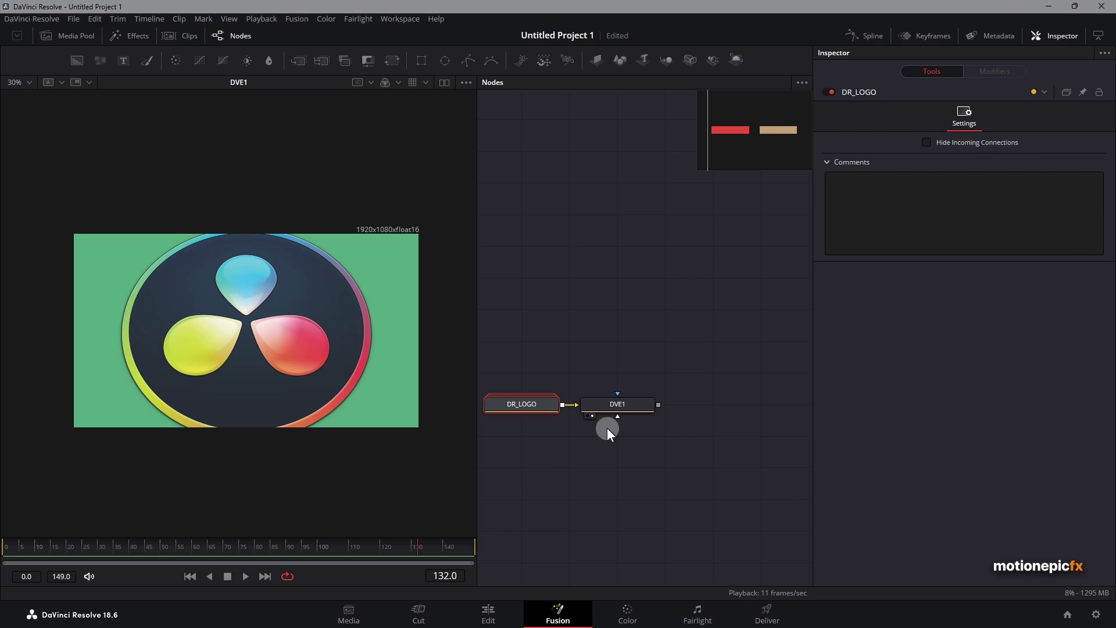
left_click(616, 406)
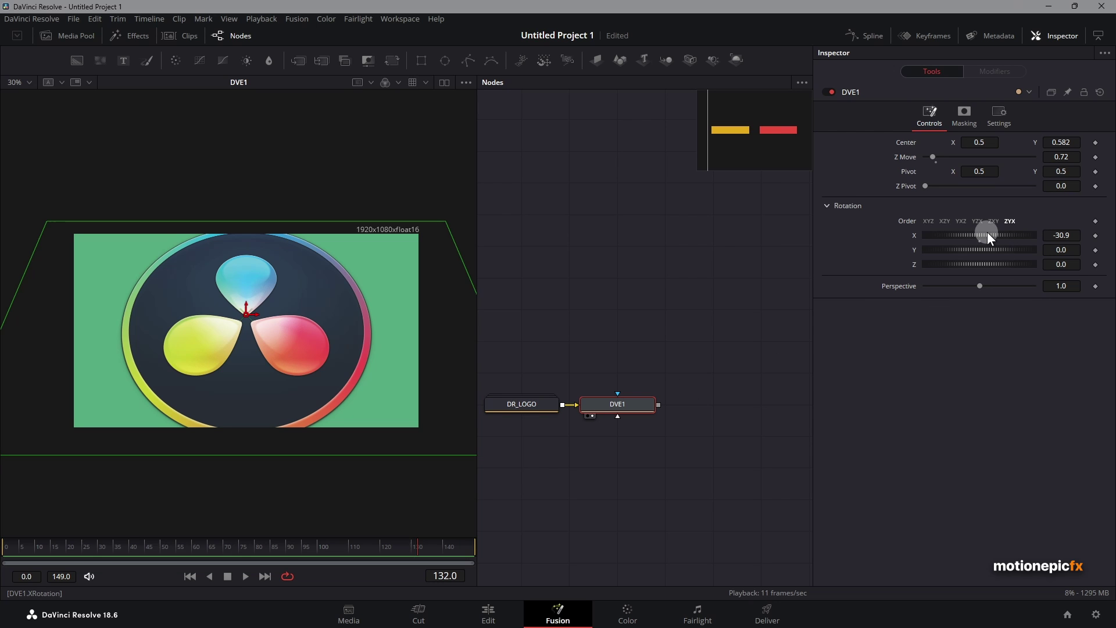
mouse_move(986, 235)
left_mouse_down()
mouse_move(968, 235)
mouse_move(992, 236)
mouse_move(954, 252)
mouse_move(978, 249)
left_mouse_up()
key("ctrl+z")
Add a Blur node after DVE1, view it, and set Blur Size to 28.9.
key("shift+space")
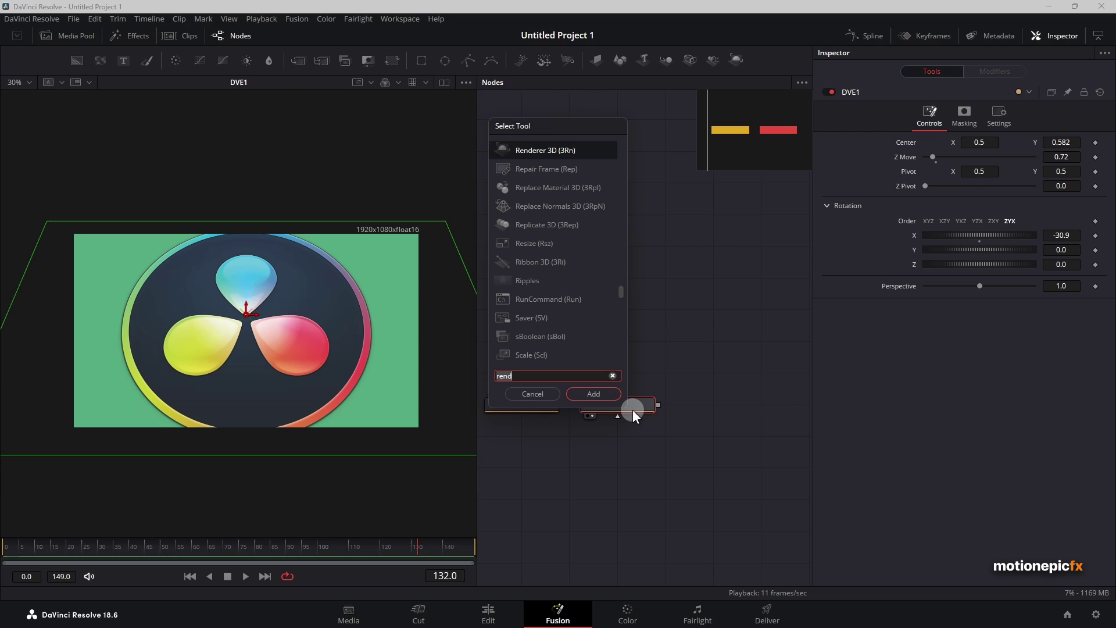
type("blur")
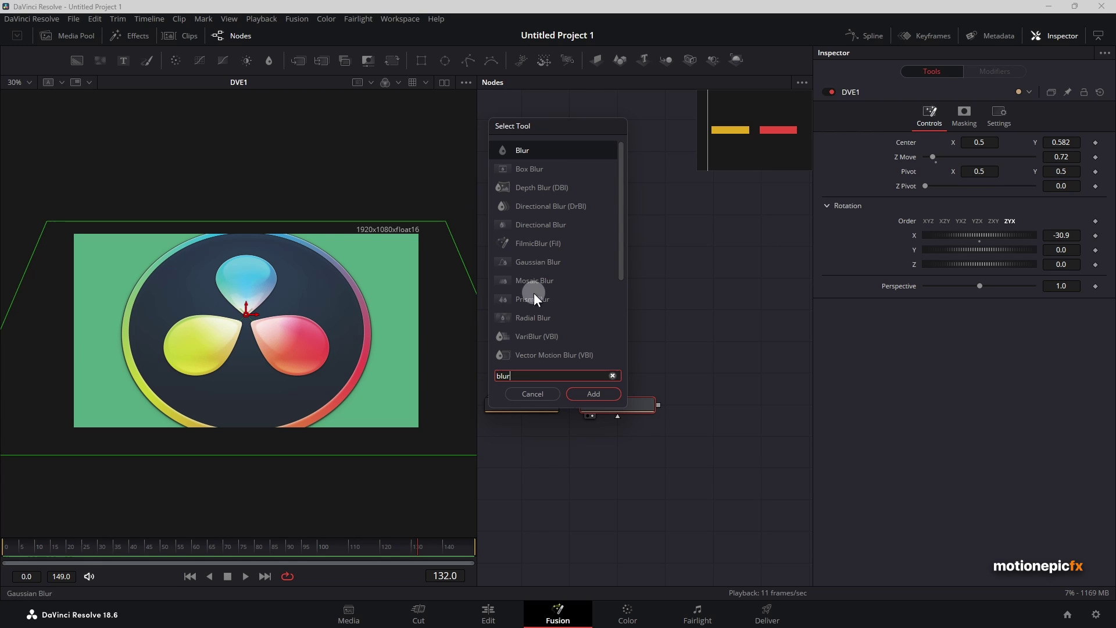
left_click(594, 393)
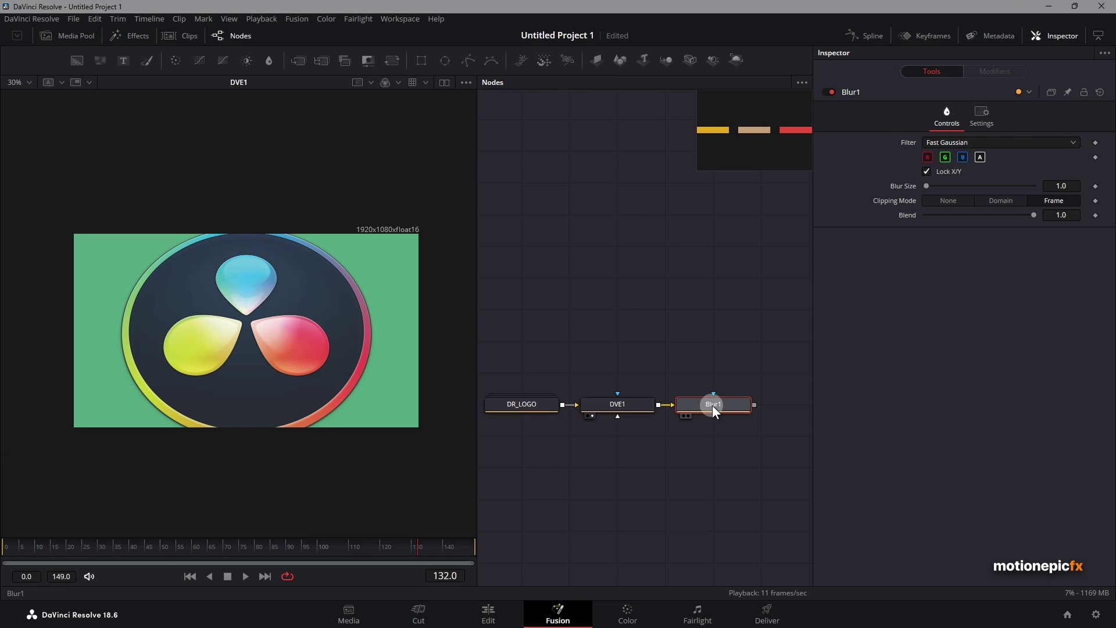
left_click_drag(712, 405, 272, 318)
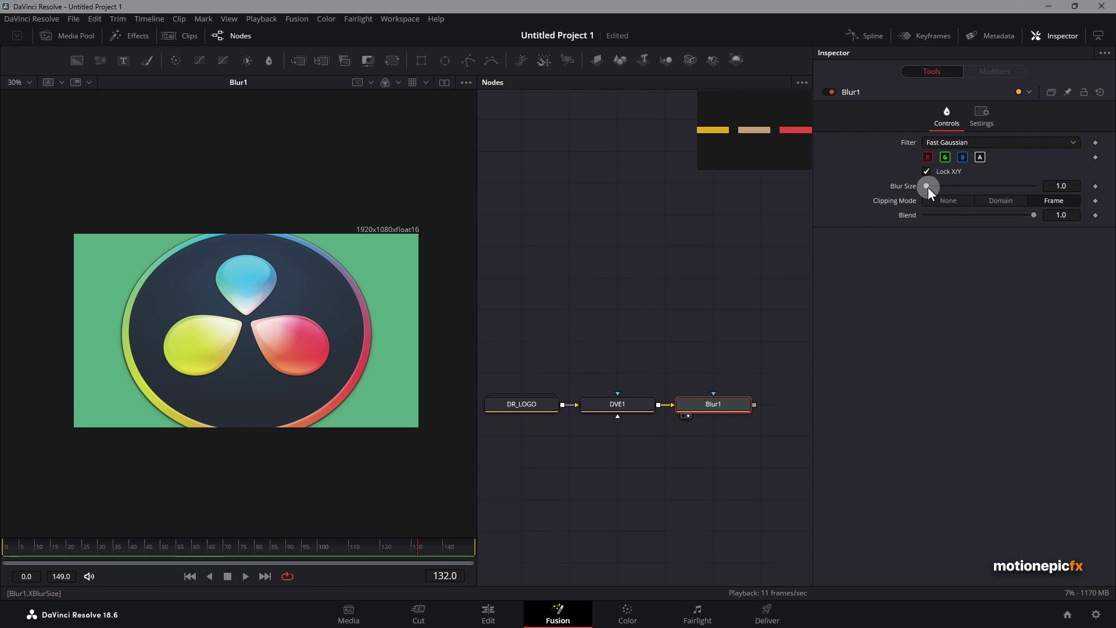
left_click_drag(928, 186, 957, 185)
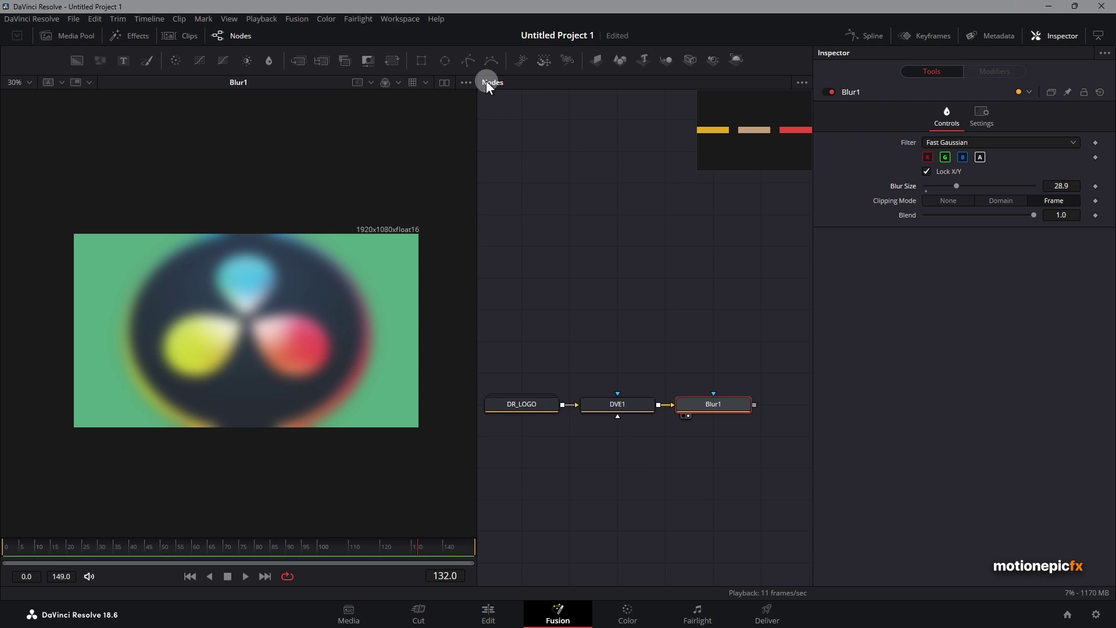
Mask Blur1 with an inverted Rectangle and raise its Soft Edge.
left_click_drag(423, 58, 710, 404)
left_click_drag(160, 335, 56, 343)
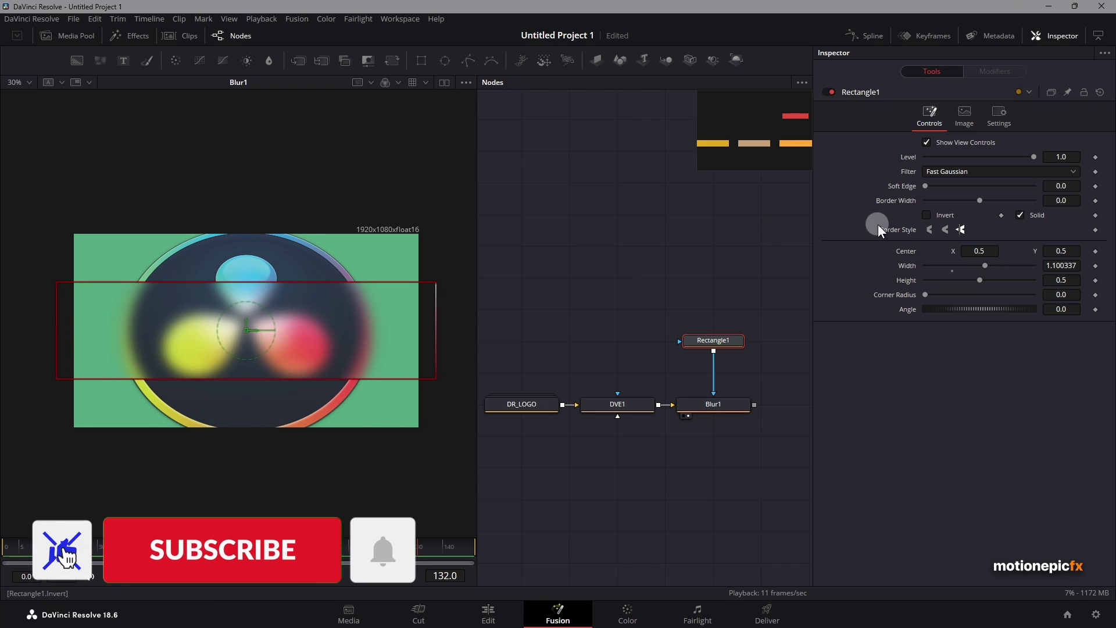
left_click(926, 214)
left_click(939, 229)
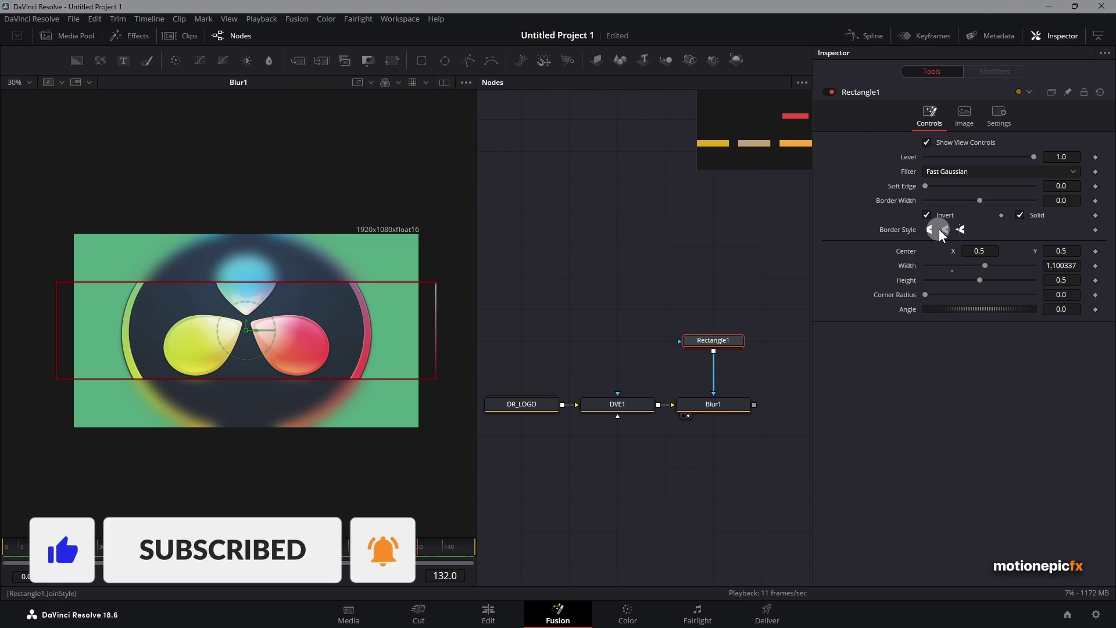
left_click(981, 200)
mouse_move(925, 186)
left_mouse_down()
mouse_move(976, 185)
mouse_move(940, 186)
left_mouse_up()
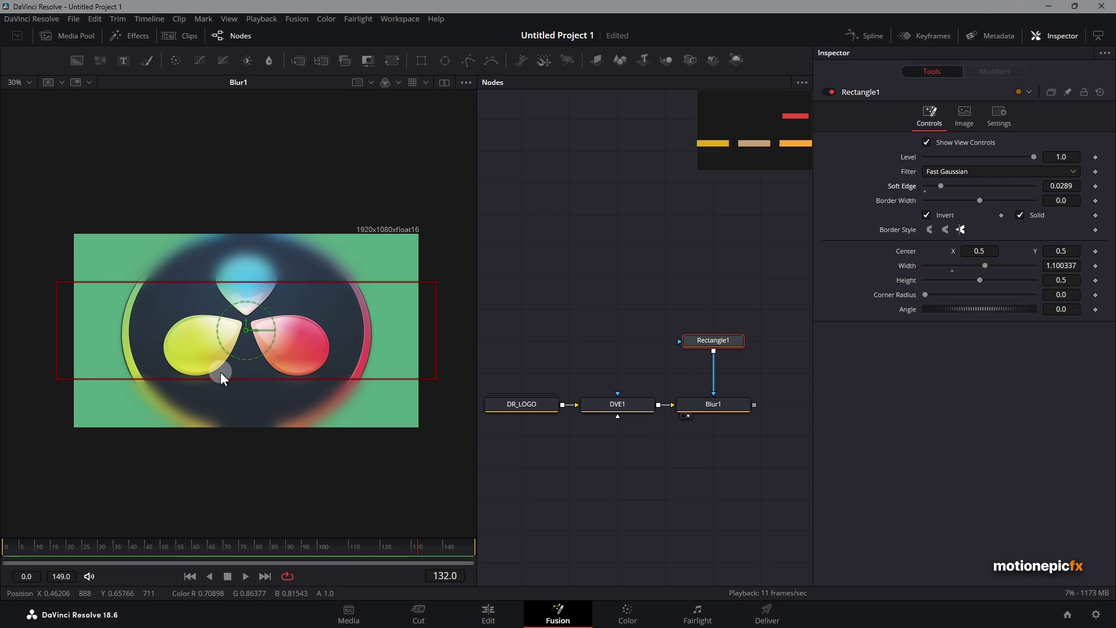
Hide the rectangle overlay and fine-tune Blur1's blur strength.
left_click(560, 294)
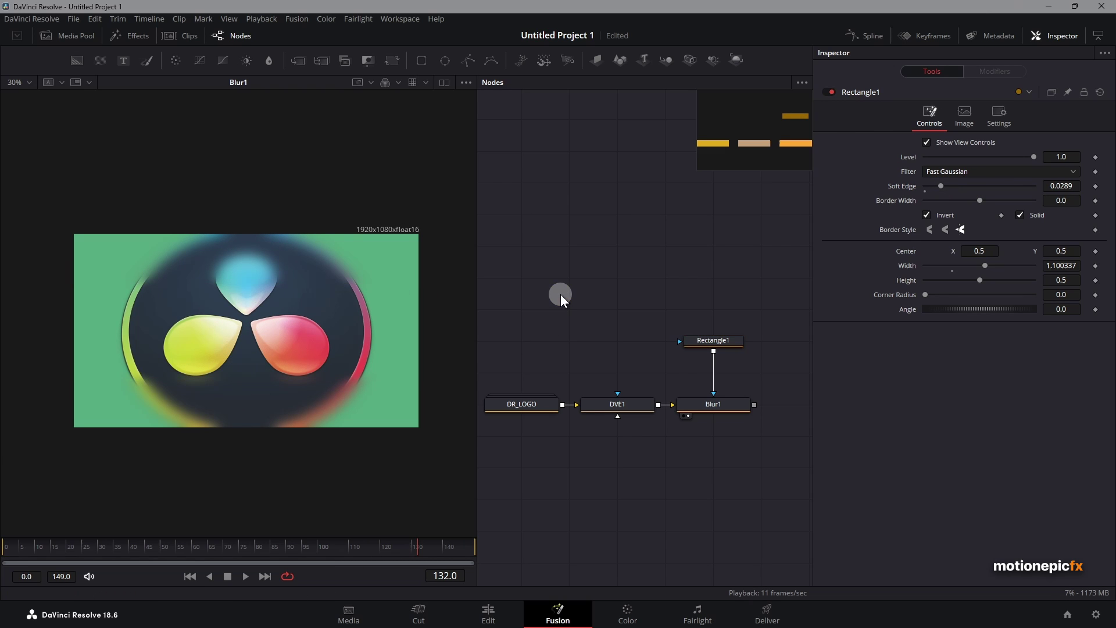
left_click(618, 404)
left_click(710, 406)
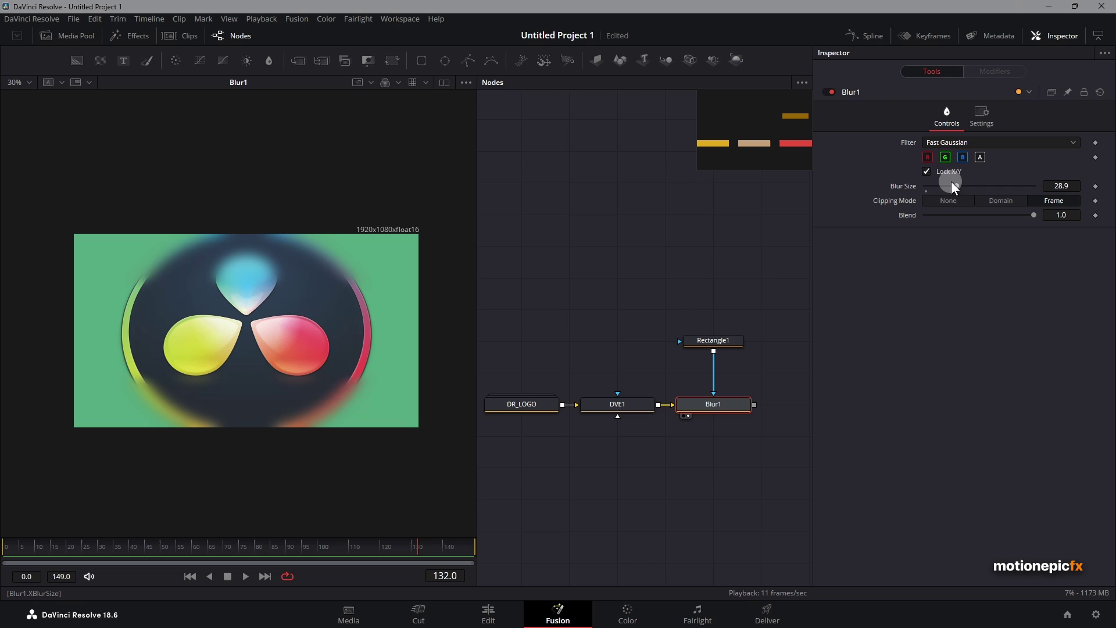
left_click_drag(954, 185, 953, 210)
Delete Rectangle1 and Blur1 and add a Defocus node after DVE1.
left_click_drag(669, 329, 759, 442)
key("Delete")
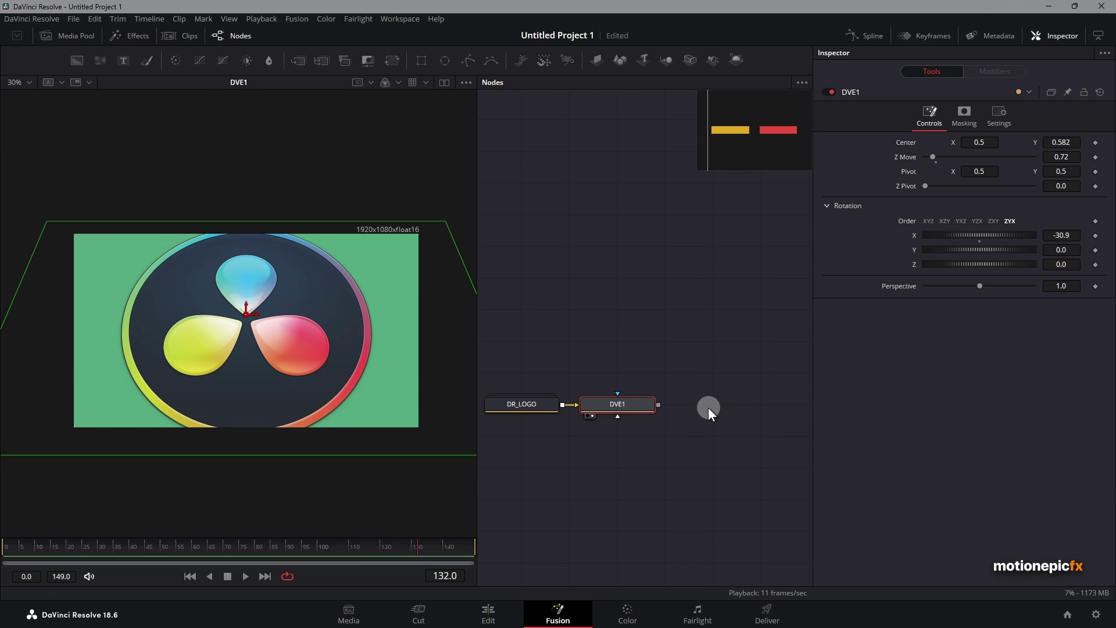
key("shift+space")
type("blur")
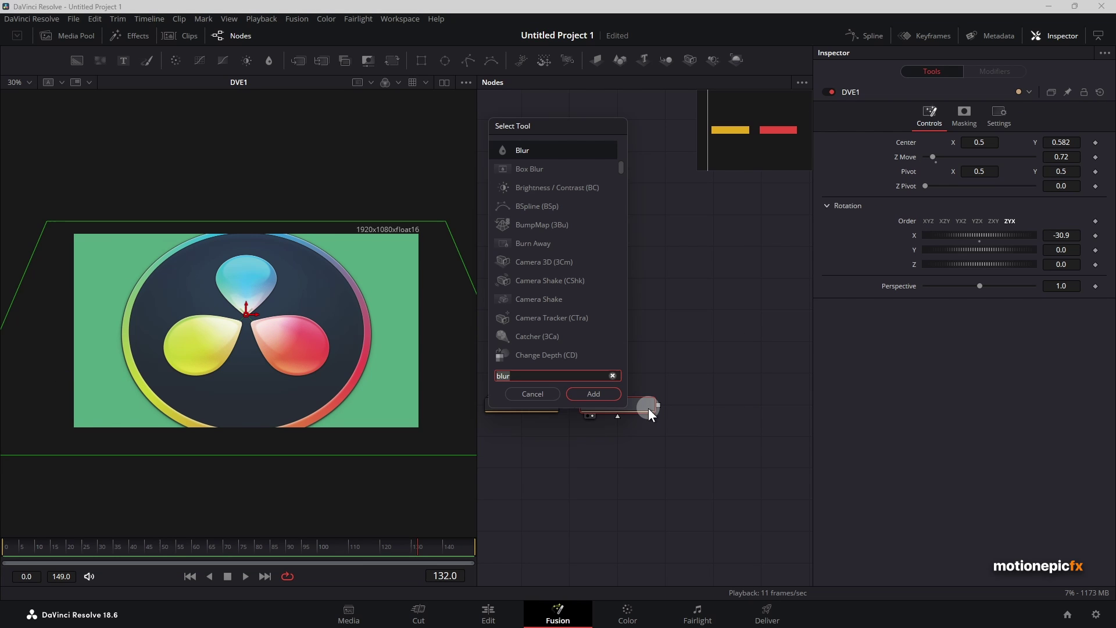
key("BackSpace")
key("BackSpace")
key("BackSpace")
key("BackSpace")
type("defo")
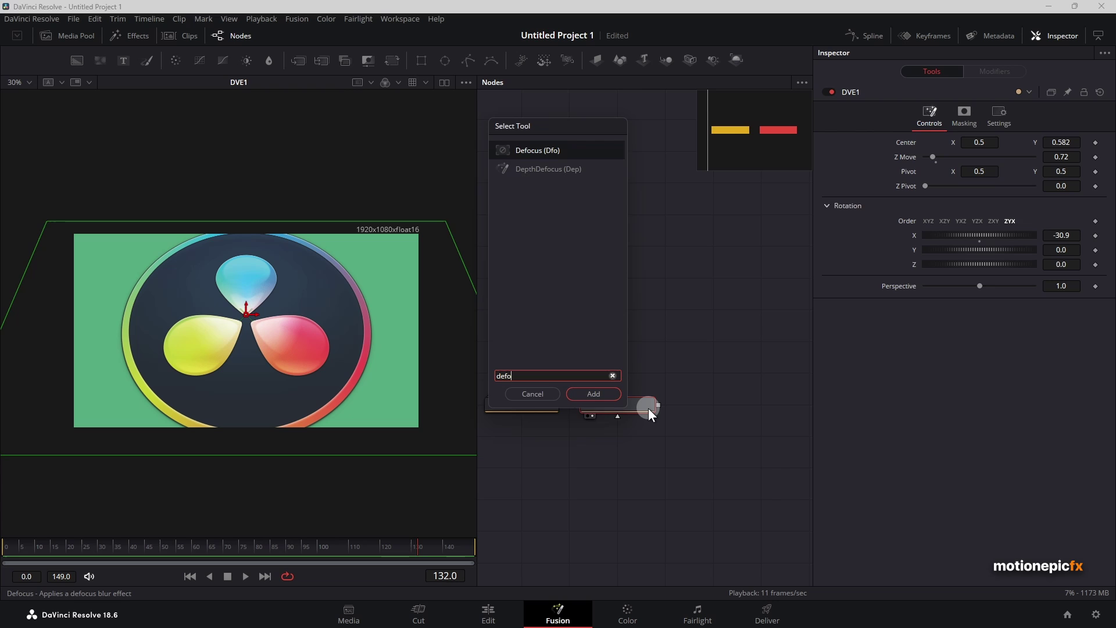
key("Return")
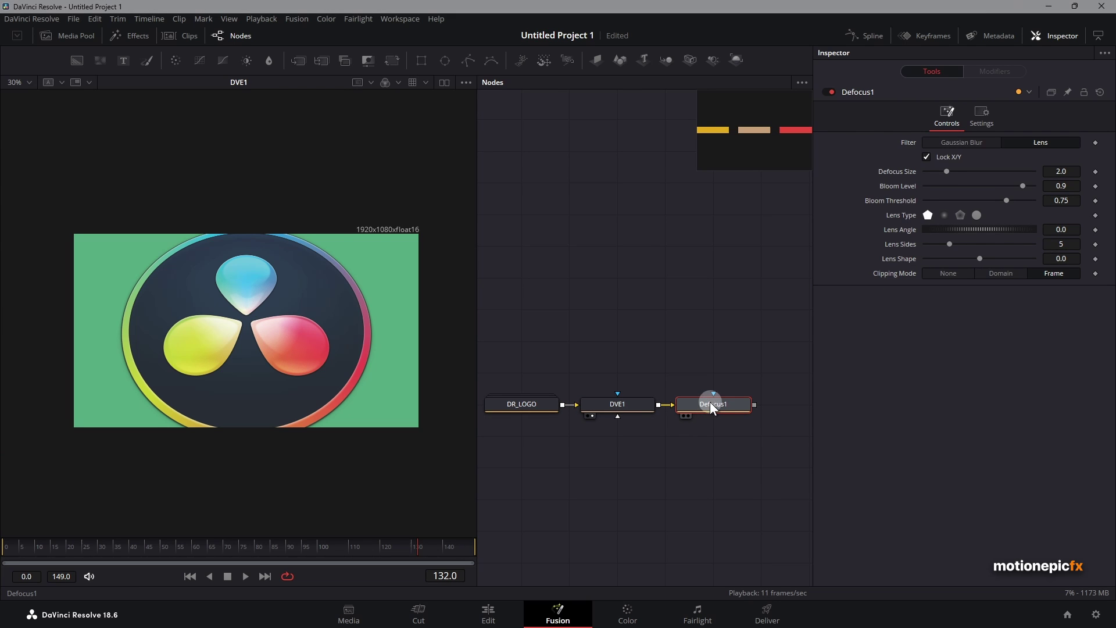
View Defocus1 and set Bloom Level 0, the Lens filter and Defocus Size 30.
key("1")
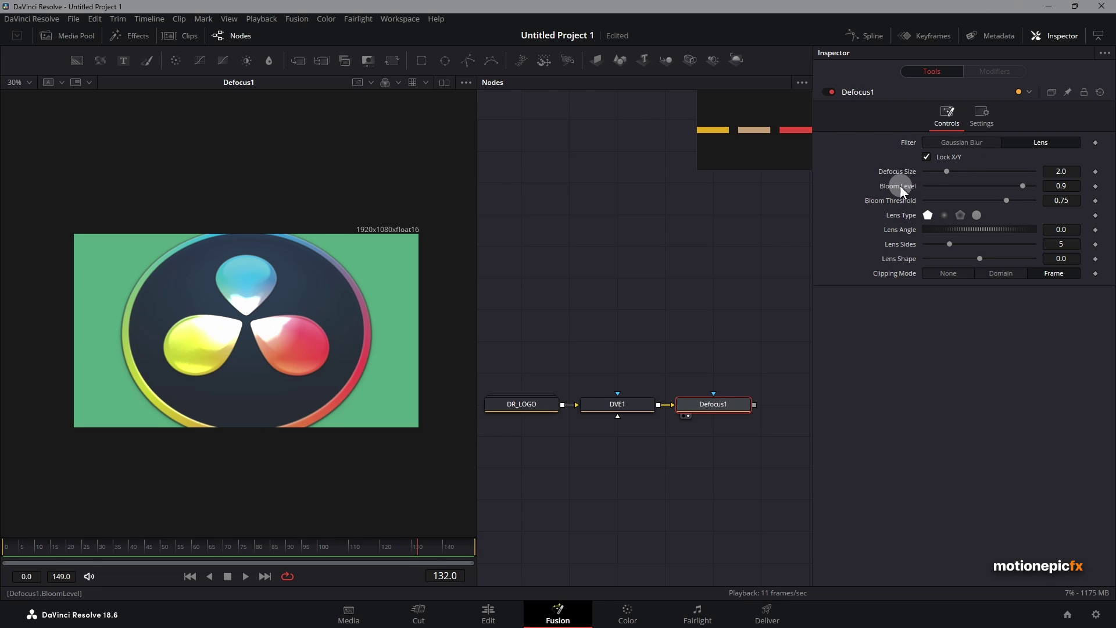
left_click_drag(1017, 188, 789, 190)
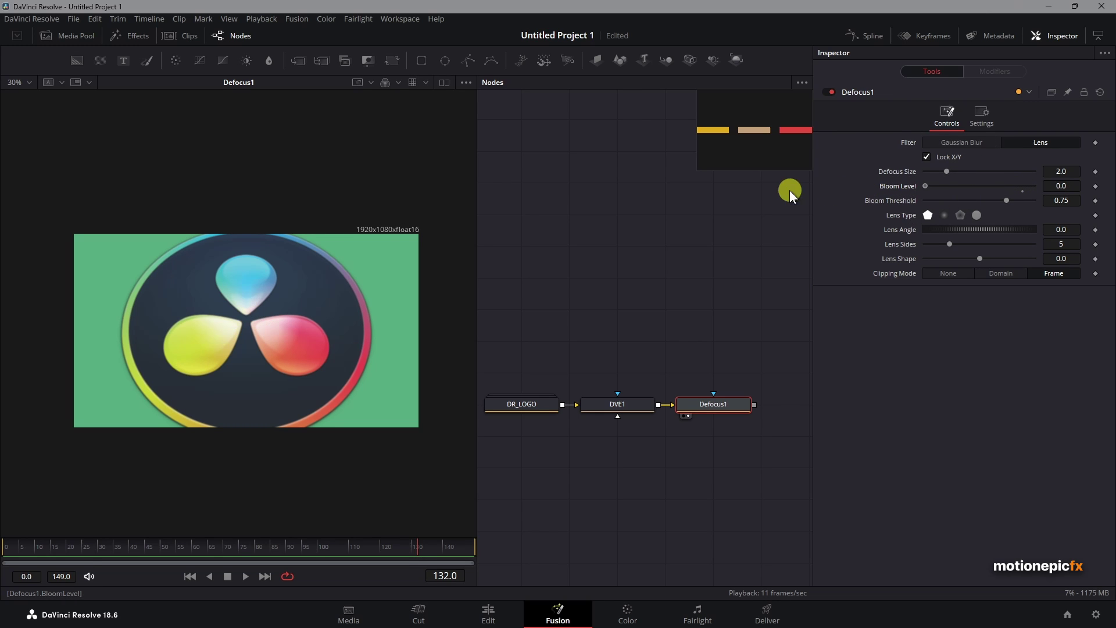
left_click_drag(939, 172, 1088, 191)
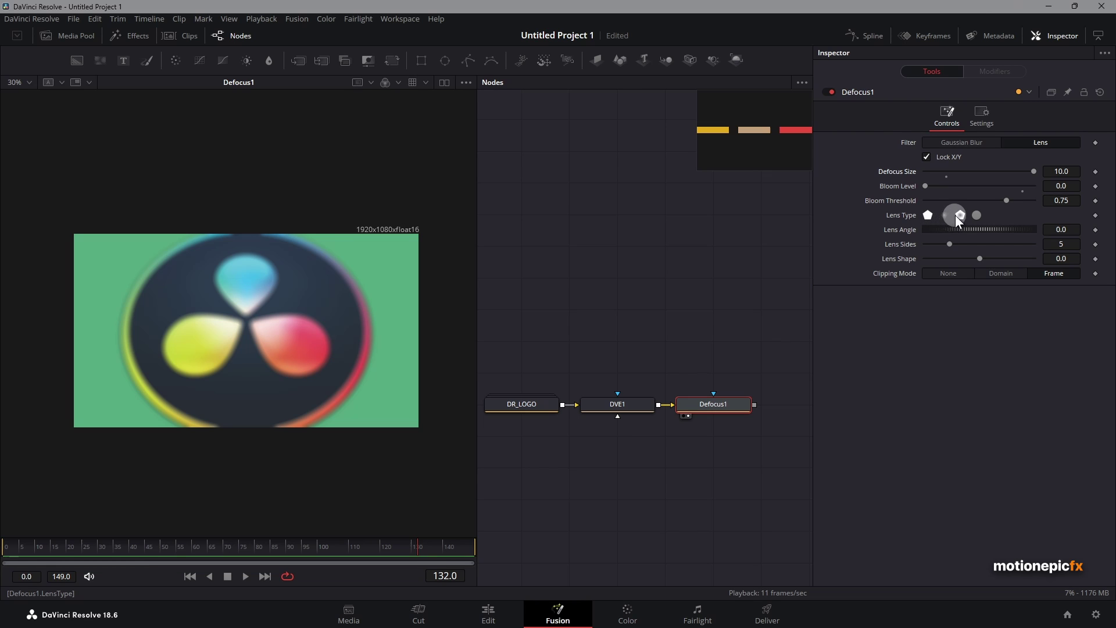
left_click(979, 218)
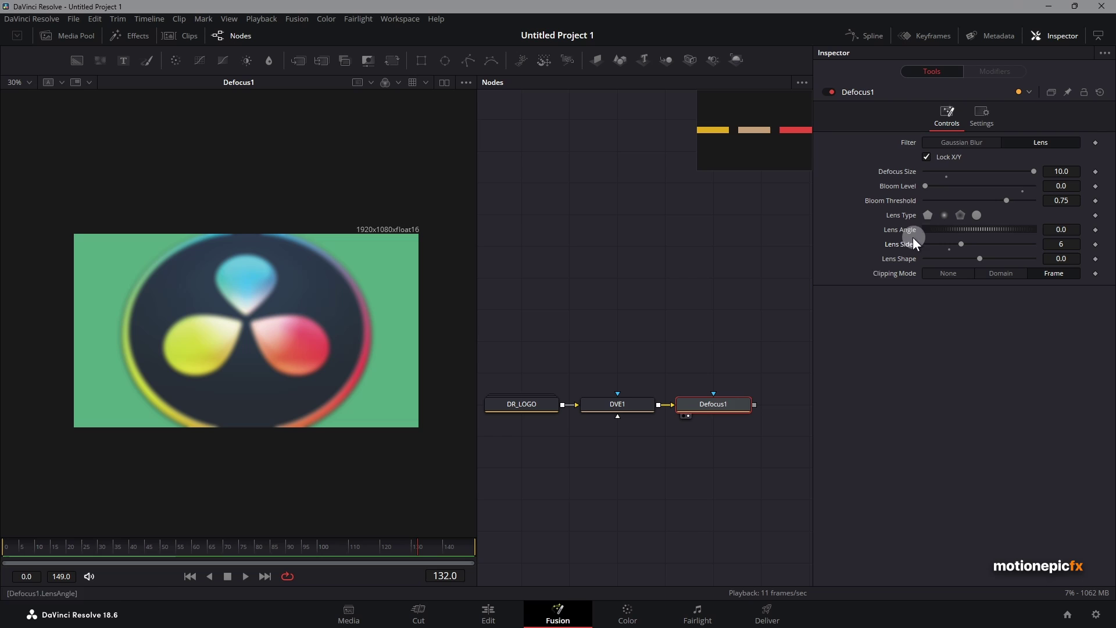
left_click(1061, 171)
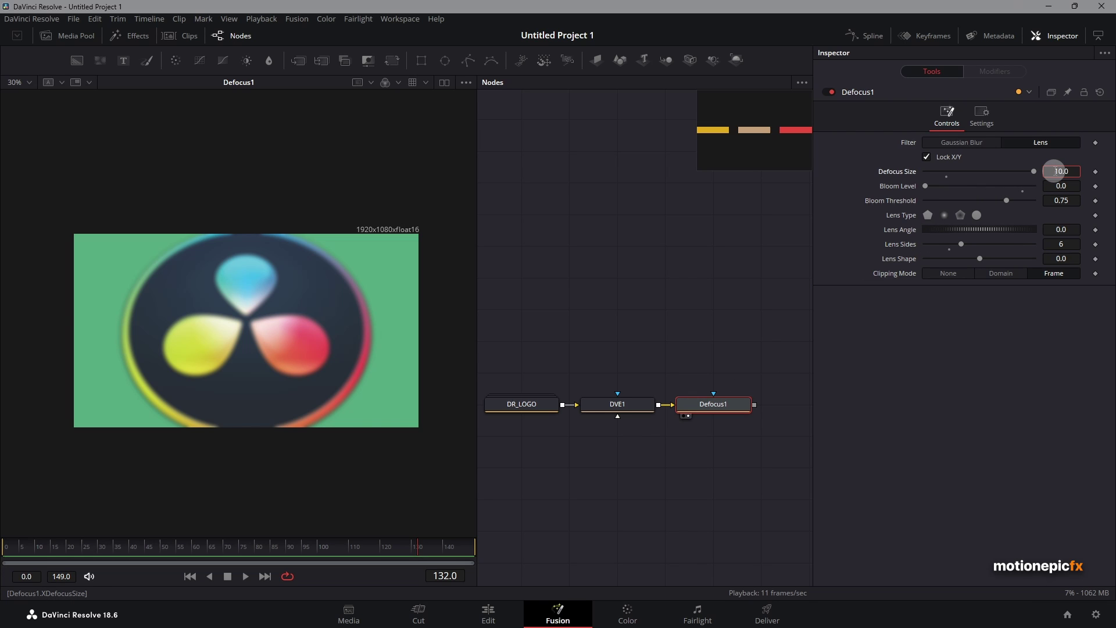
type("3")
key("Tab")
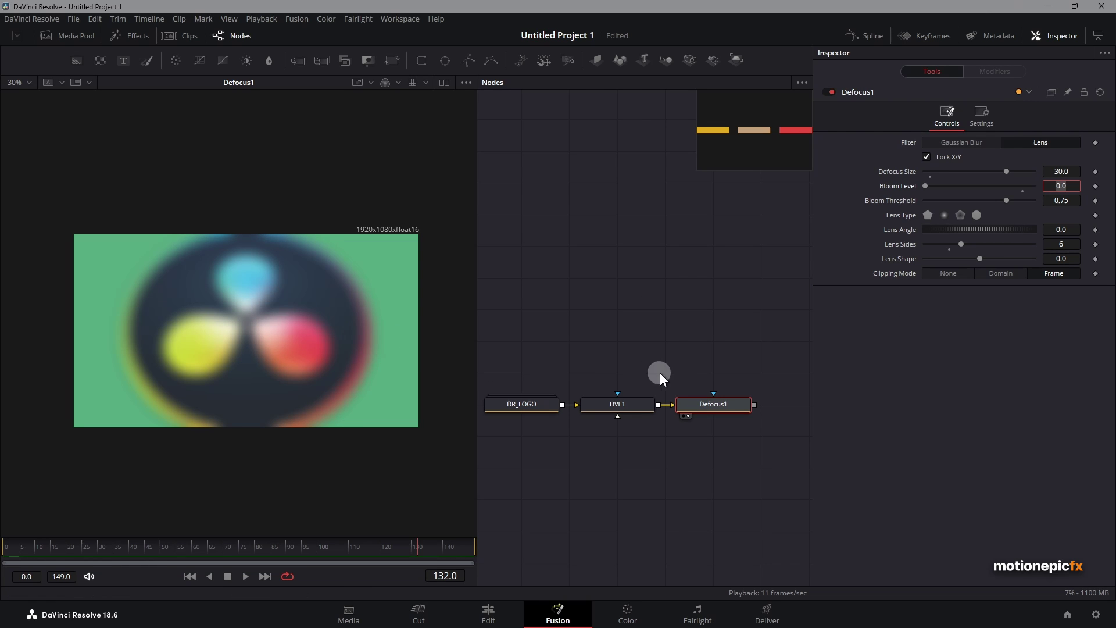
Attach an inverted Ellipse mask to Defocus1 and widen it past the frame's sides.
left_click_drag(445, 63, 716, 407)
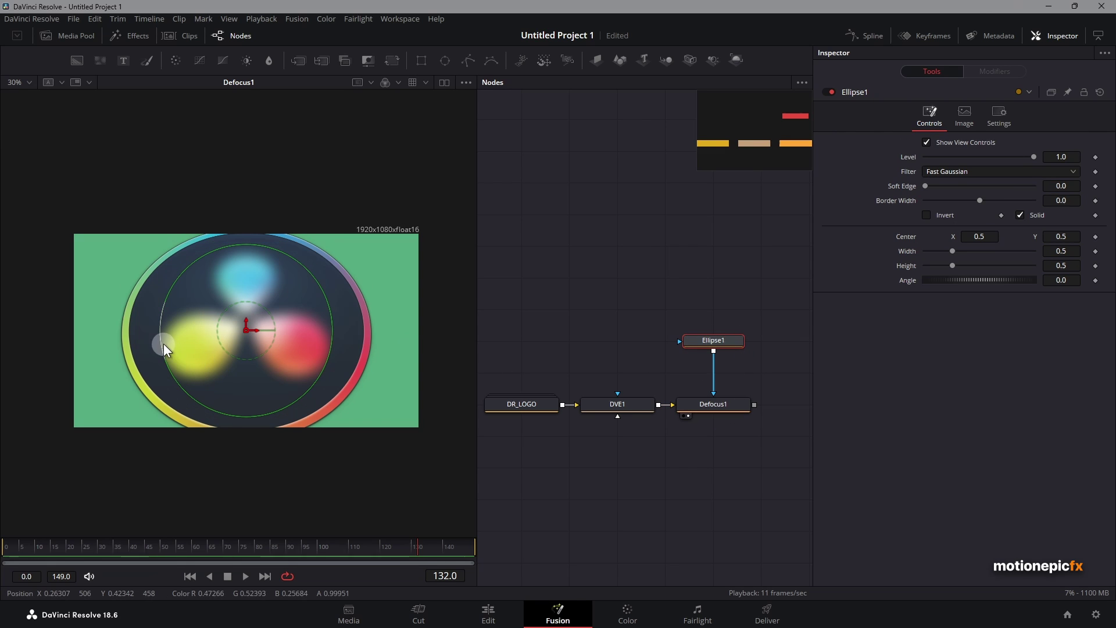
left_click(928, 215)
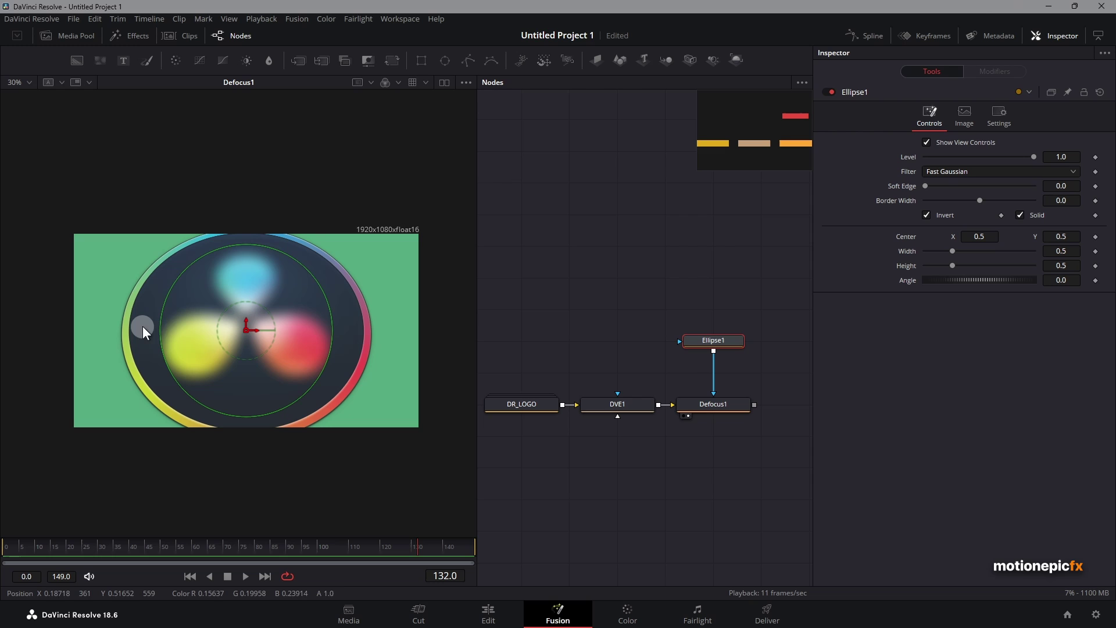
left_click_drag(158, 328, 54, 329)
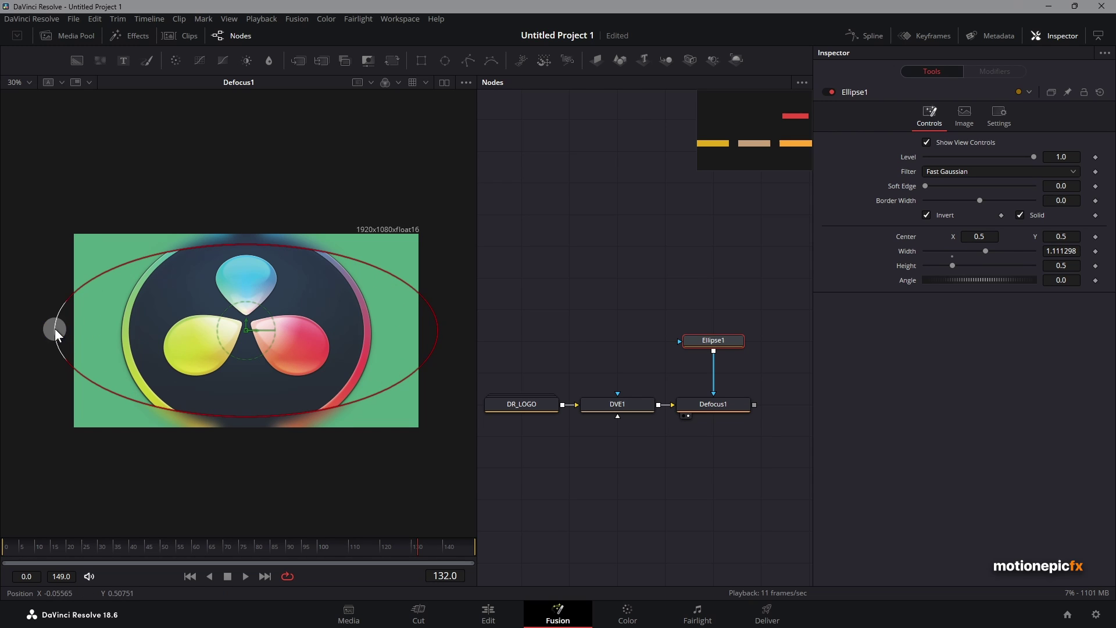
Flatten the ellipse into a soft-edged horizontal band, then select Ellipse1 and Defocus1.
right_click(476, 305)
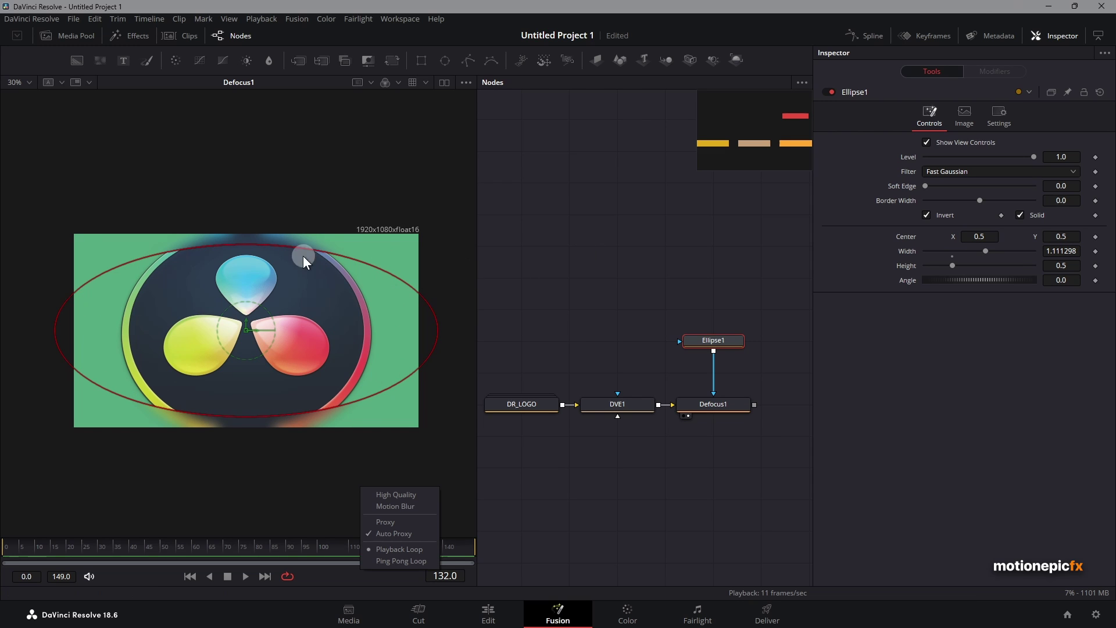
left_click(244, 245)
left_click_drag(244, 245, 247, 270)
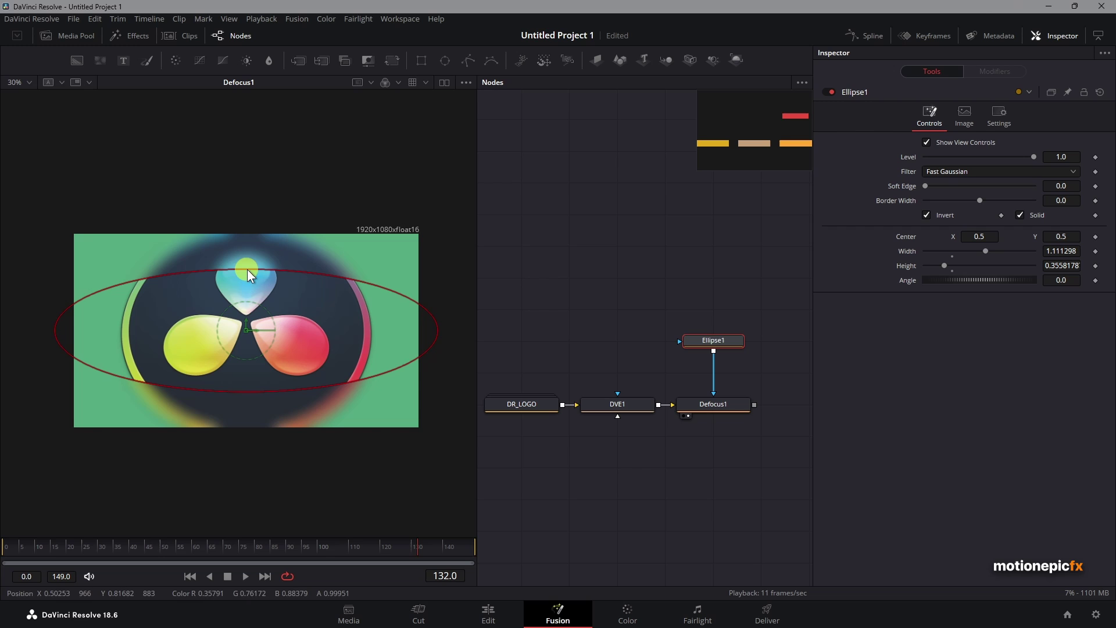
left_click(602, 340)
left_click_drag(925, 188, 946, 189)
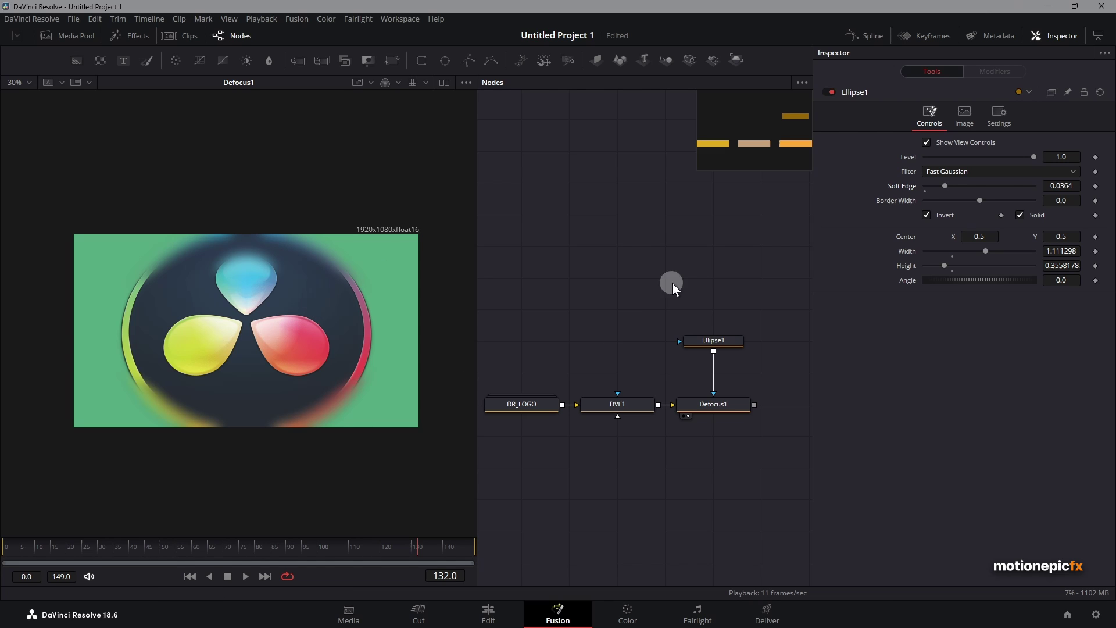
left_click_drag(773, 314, 737, 424)
left_click_drag(758, 303, 735, 425)
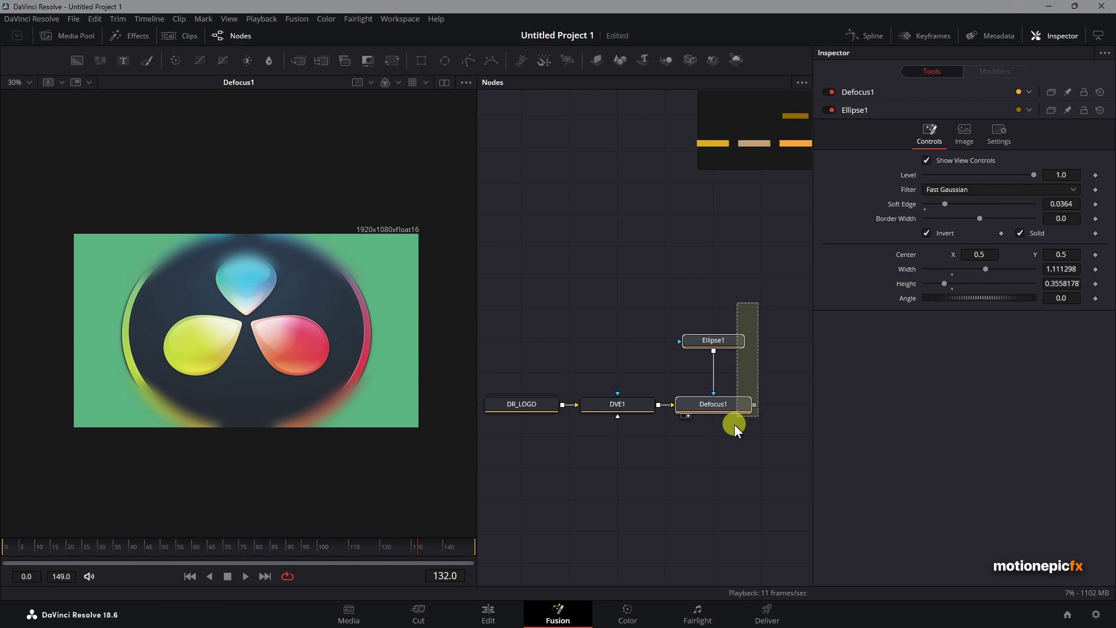
Delete Ellipse1 and Defocus1 and add a VariBlur node after DVE1.
key("Delete")
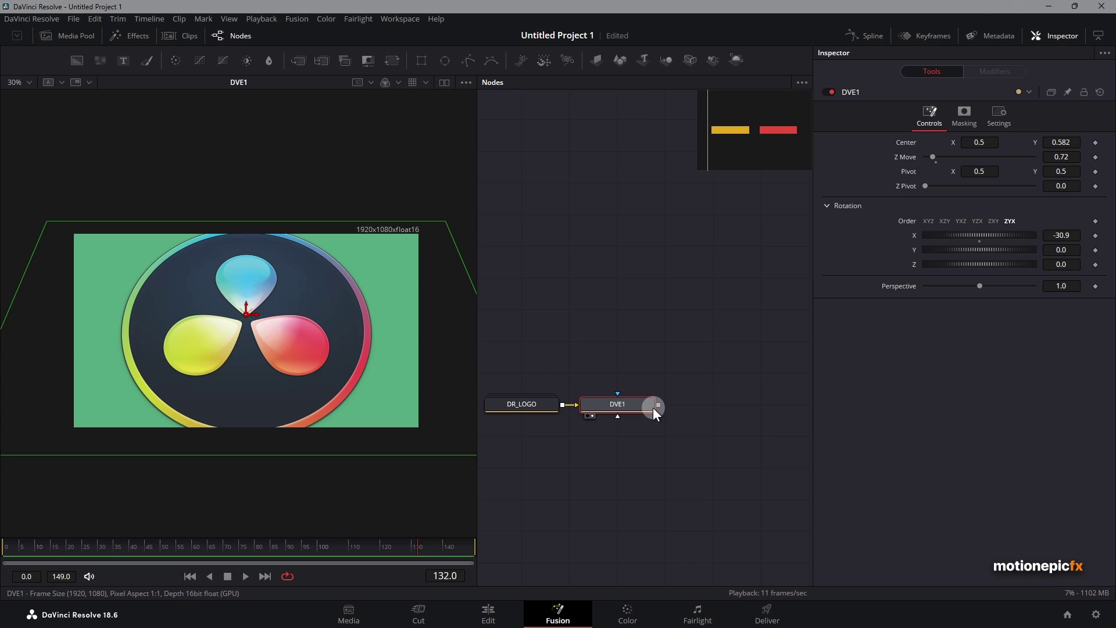
key("shift+space")
type("defo")
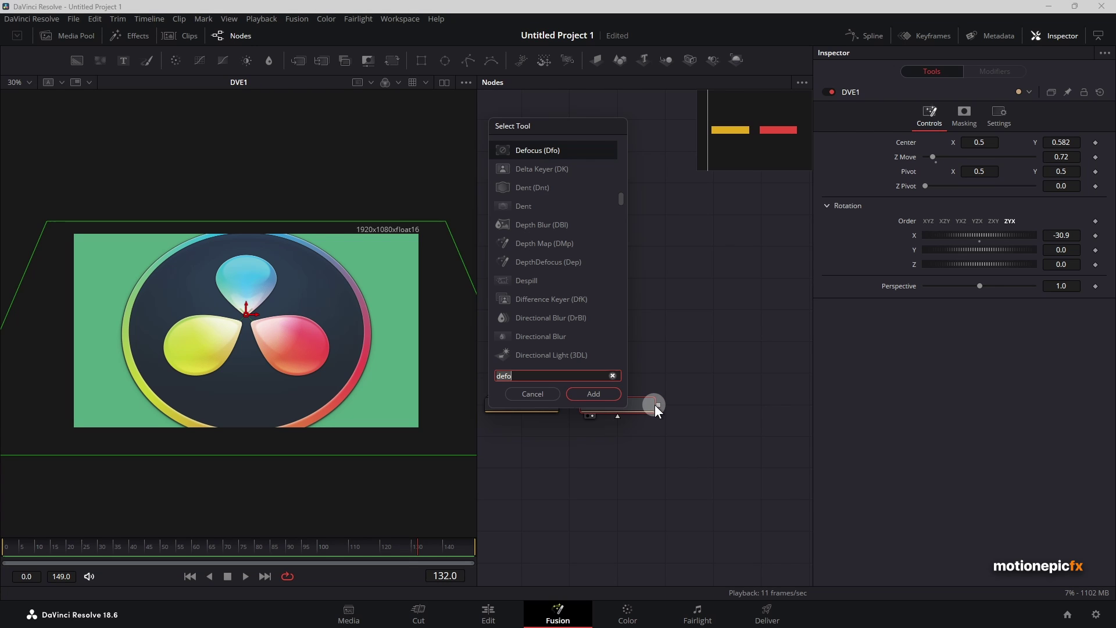
key("BackSpace")
key("BackSpace")
key("BackSpace")
key("BackSpace")
type("vari")
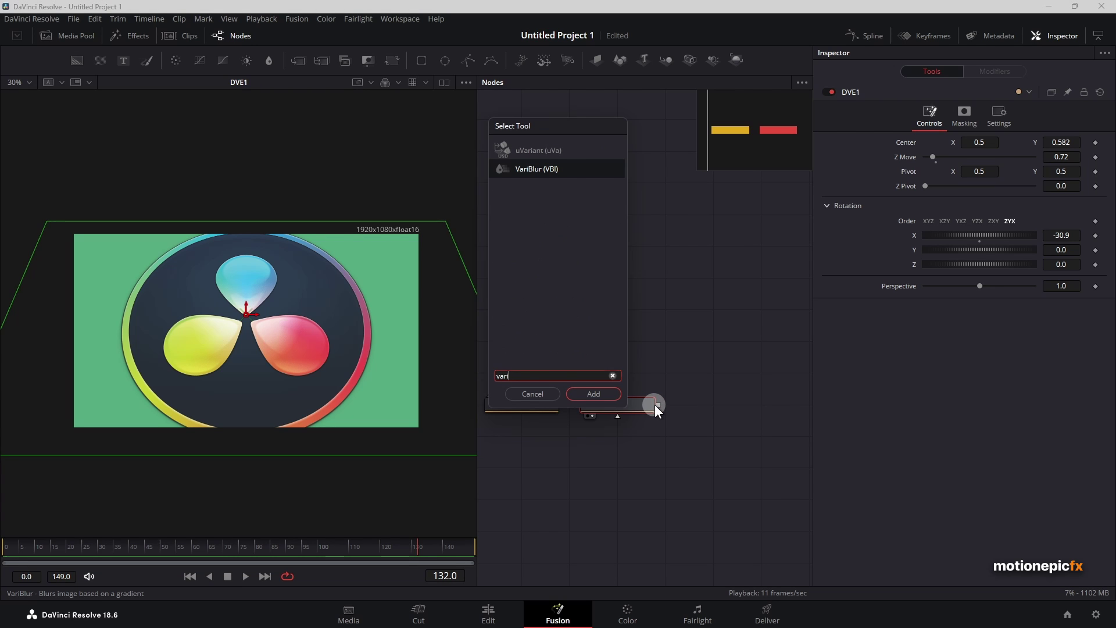
key("Return")
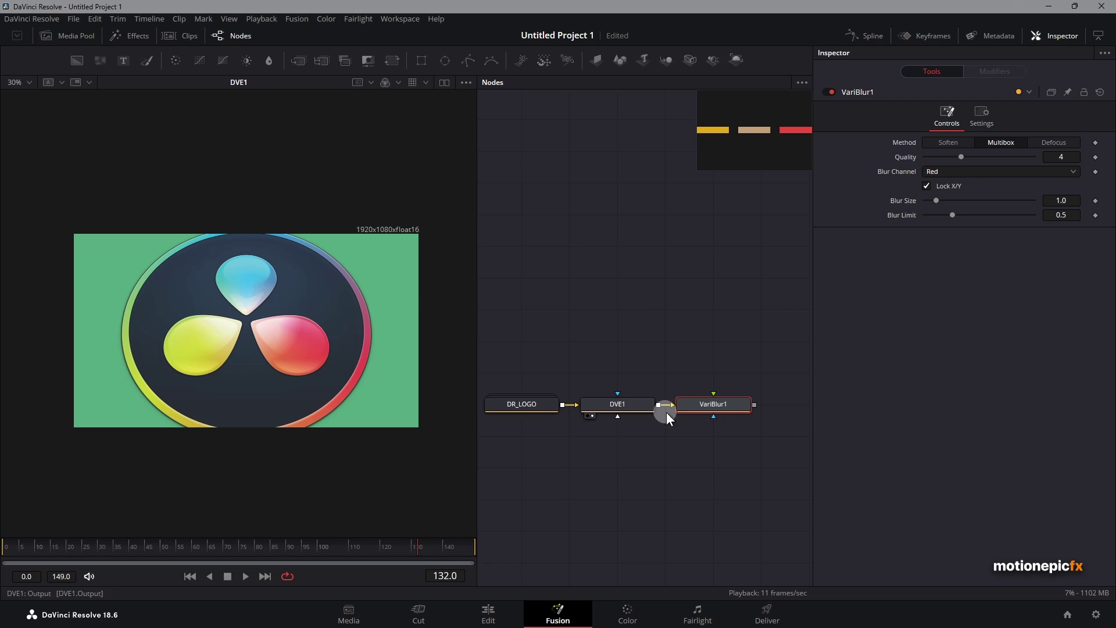
View VariBlur1, compare it on and off, and set Blur Size to 10.
left_click_drag(731, 409, 277, 318)
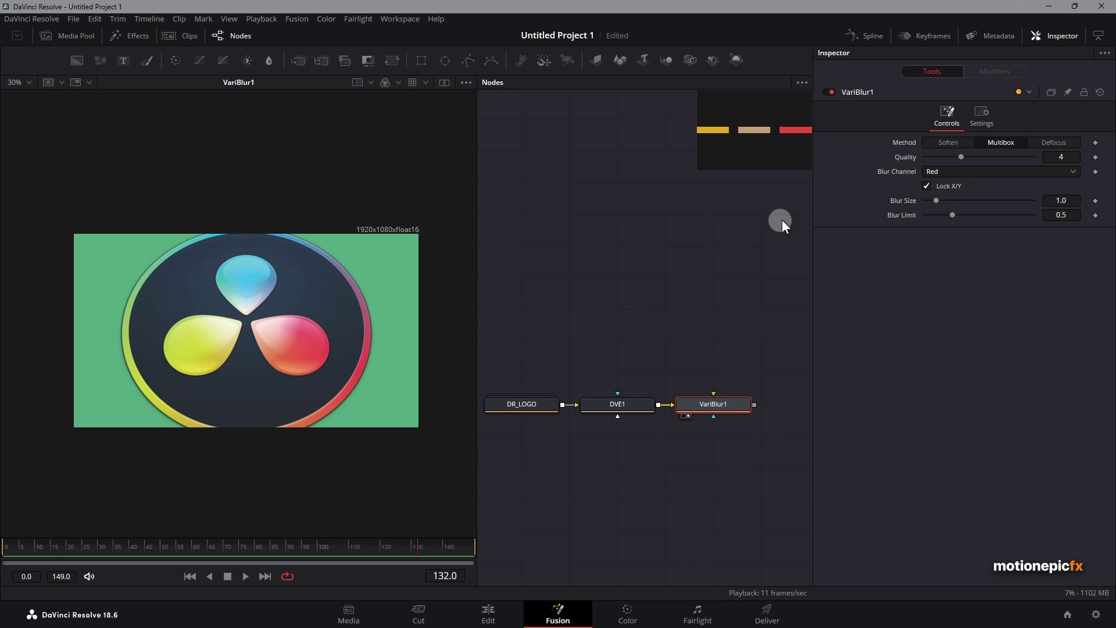
left_click(828, 88)
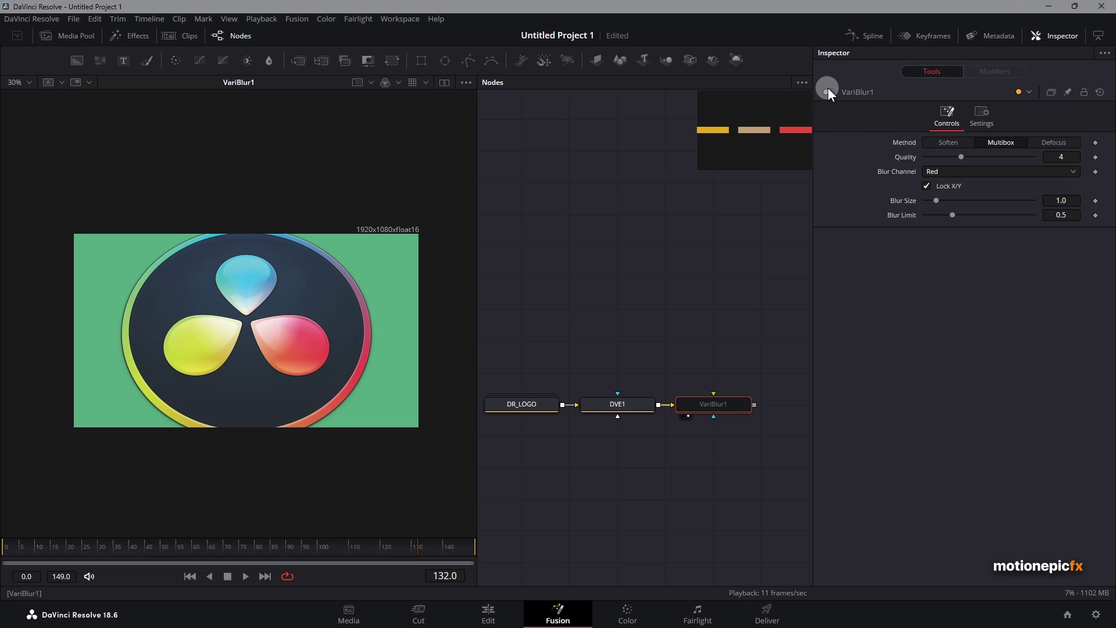
left_click(828, 88)
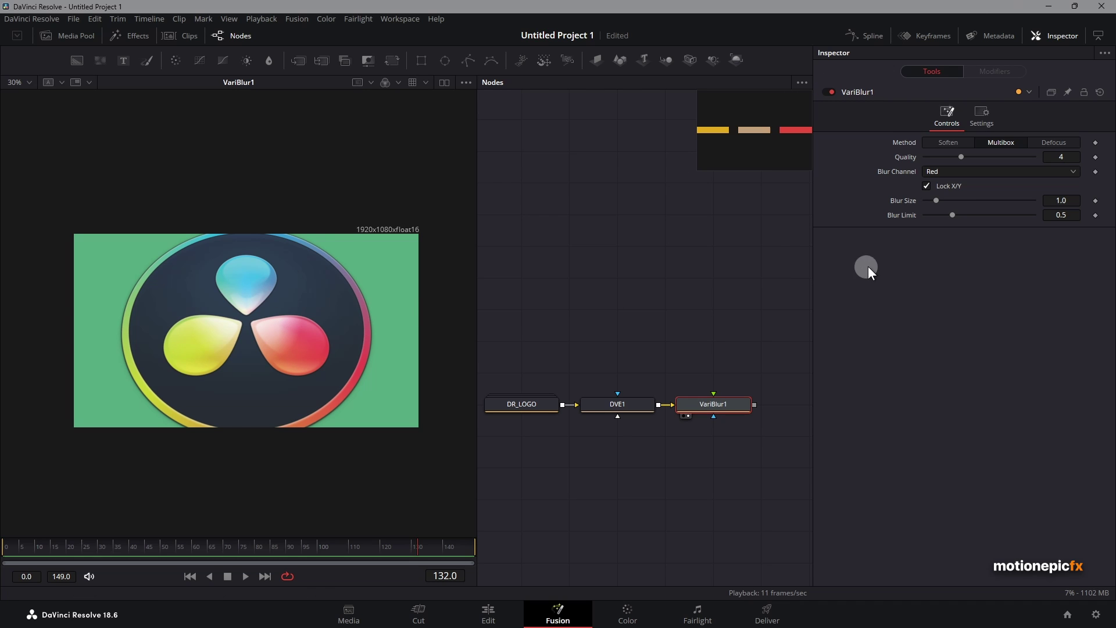
left_click_drag(936, 200, 1111, 211)
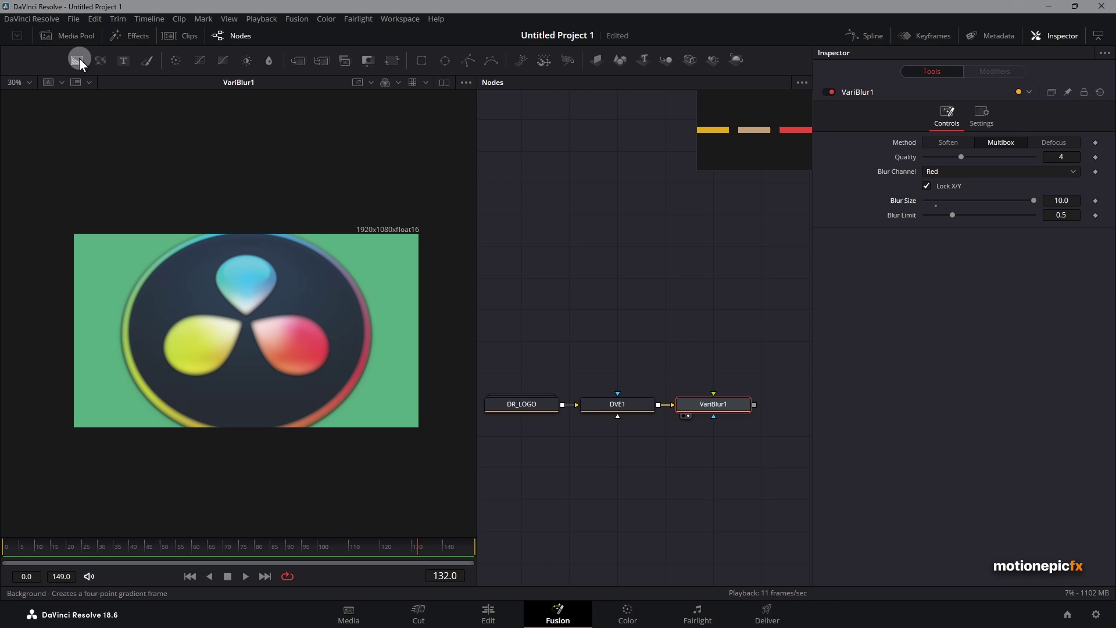
Add a Background2 node set to Gradient and wire it into VariBlur1 as its blur map.
left_click_drag(79, 58, 709, 322)
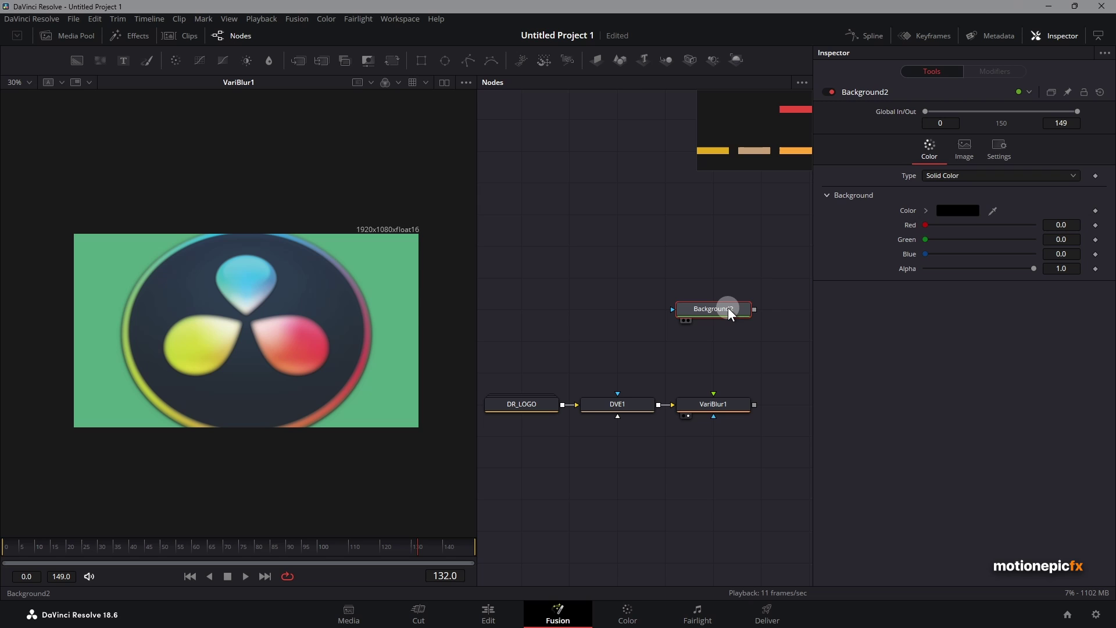
left_click_drag(726, 309, 241, 329)
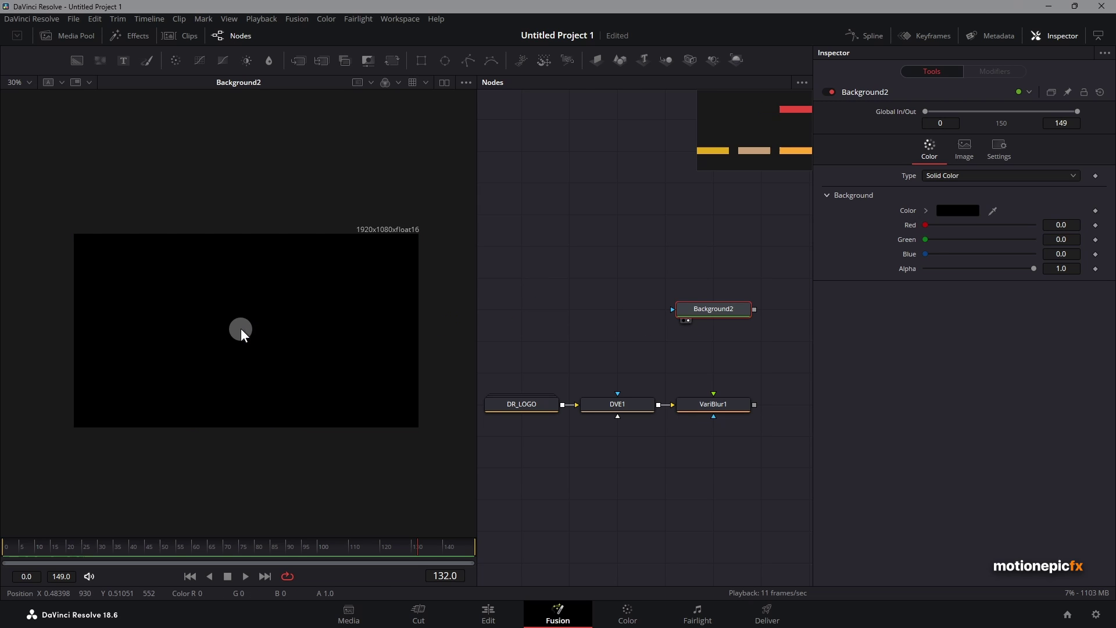
left_click(938, 177)
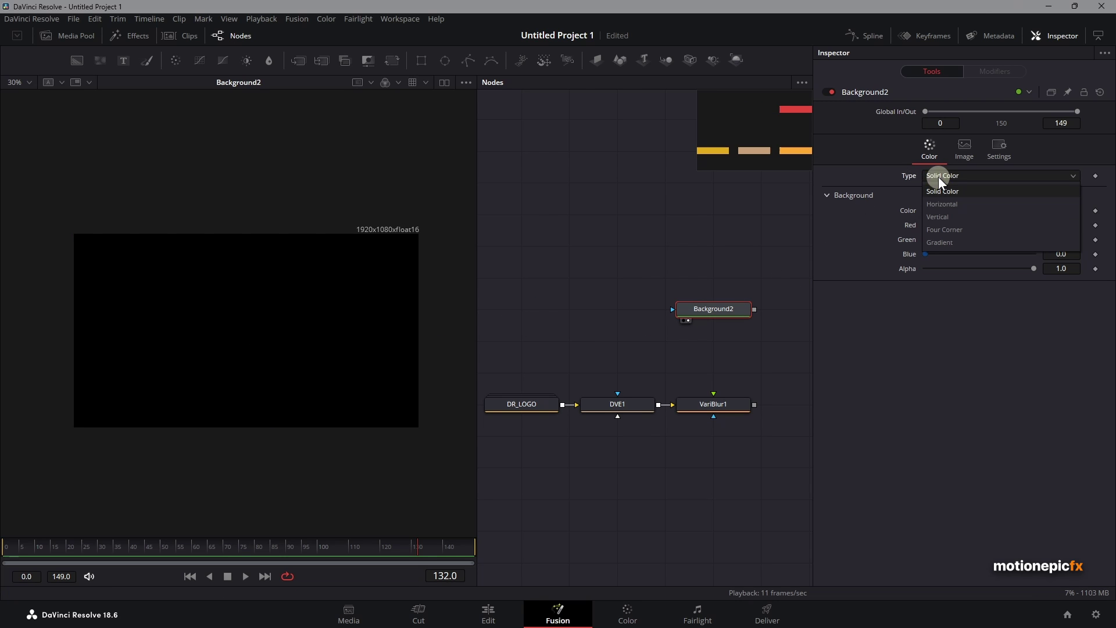
left_click(936, 241)
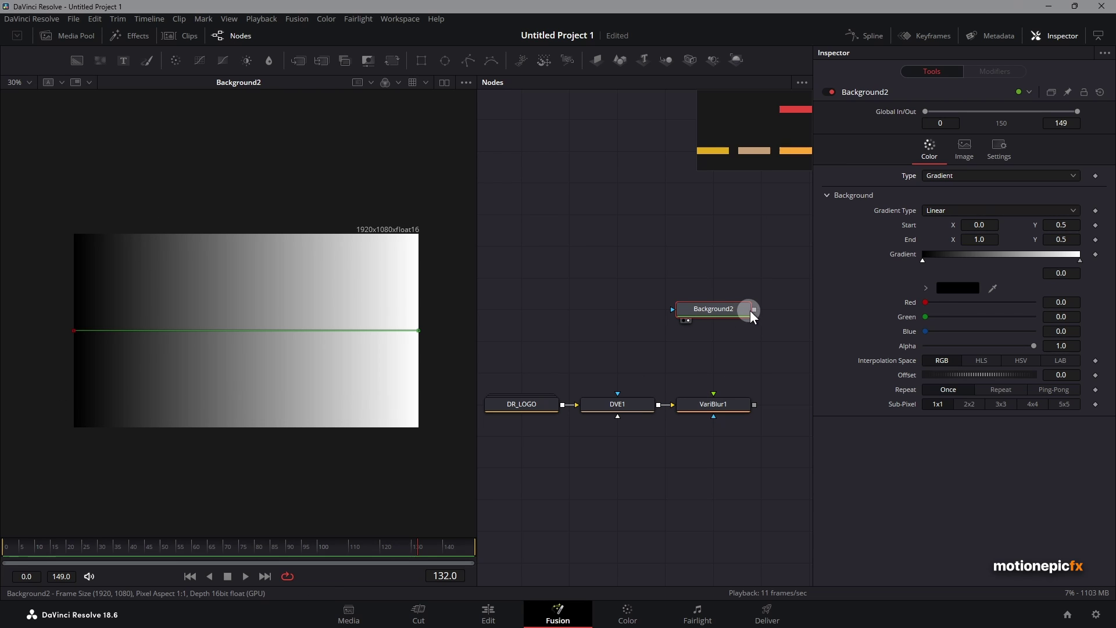
left_click_drag(753, 310, 296, 311)
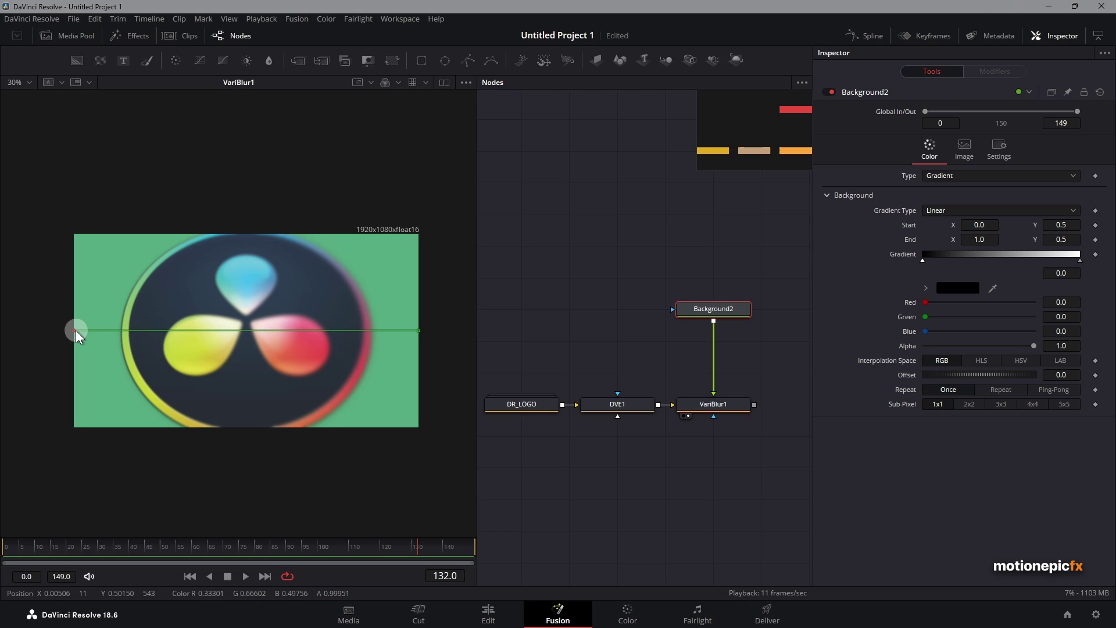
Run the gradient top-left to bottom-right, set VariBlur1 Blur Size 50, and move the black stop inward.
left_click_drag(75, 331, 74, 236)
left_click_drag(418, 330, 415, 420)
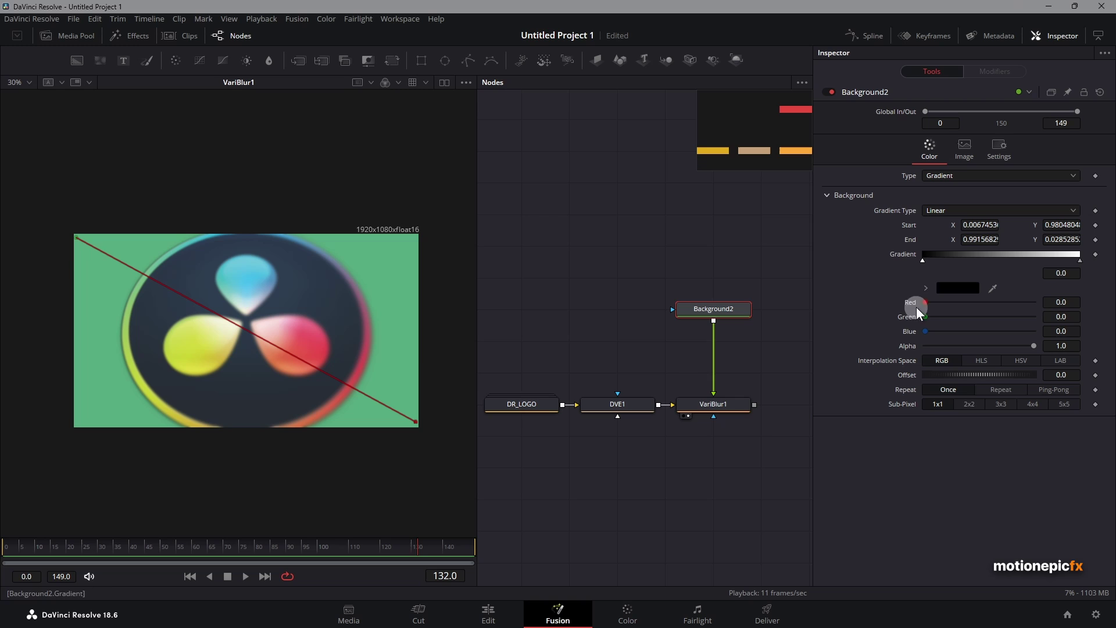
left_click(713, 403)
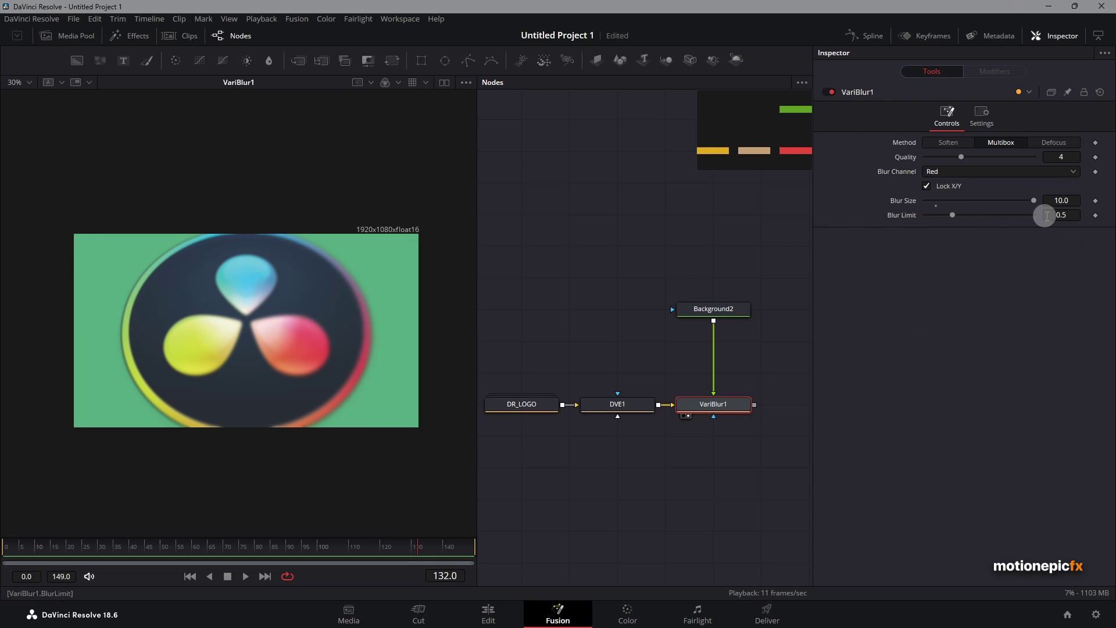
left_click(1059, 201)
key("Tab")
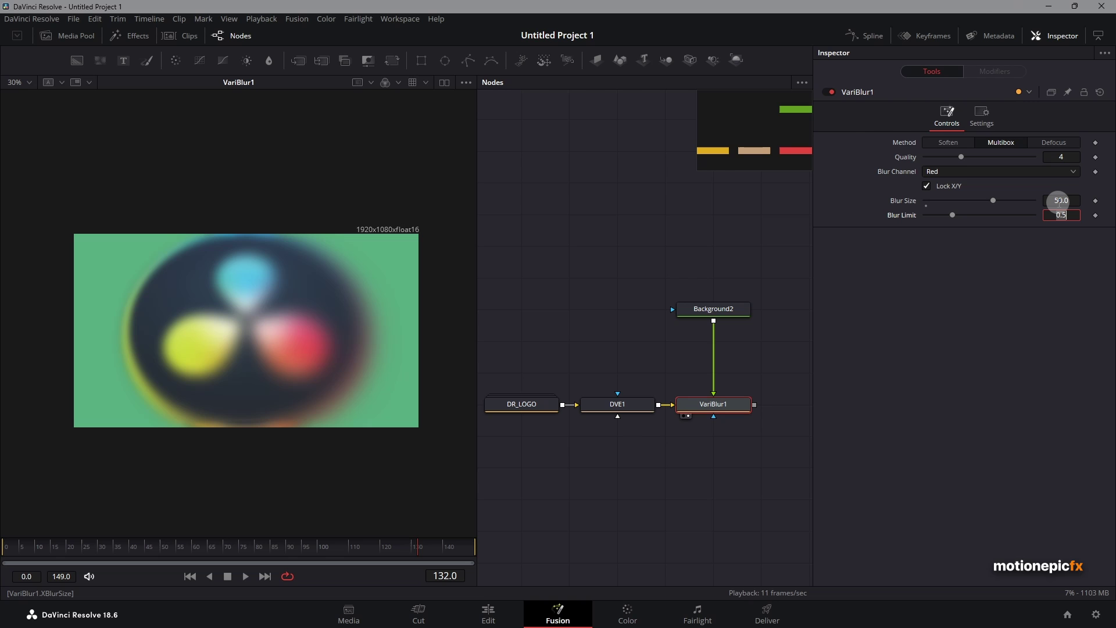
left_click(703, 309)
left_click_drag(921, 262, 1021, 287)
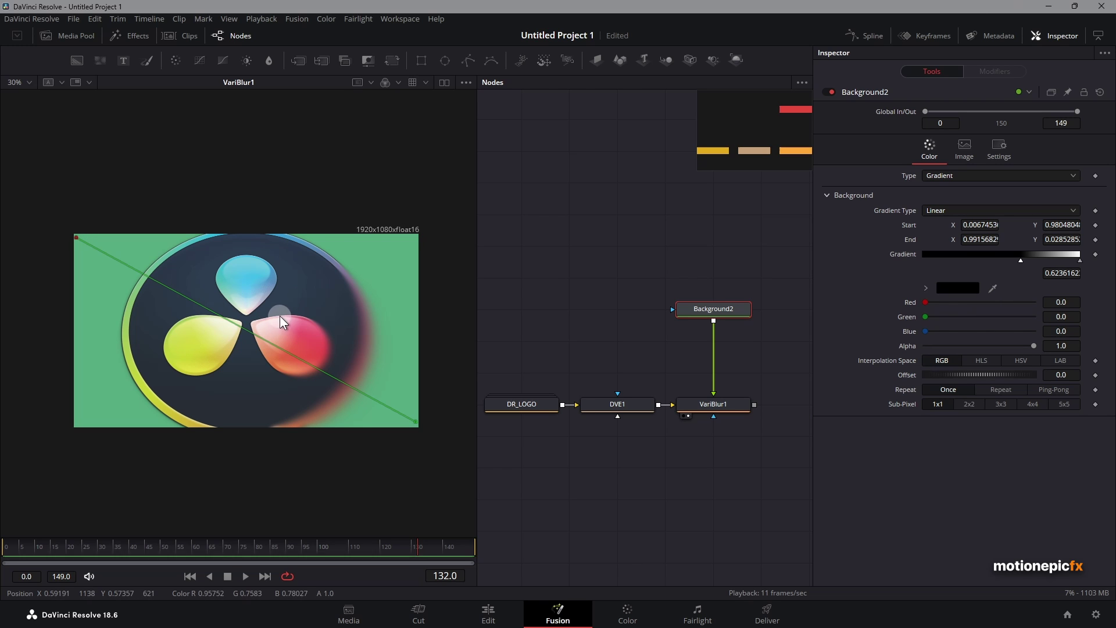
Add a white gradient stop near the left end and shift the black stop toward the middle.
left_click(953, 256)
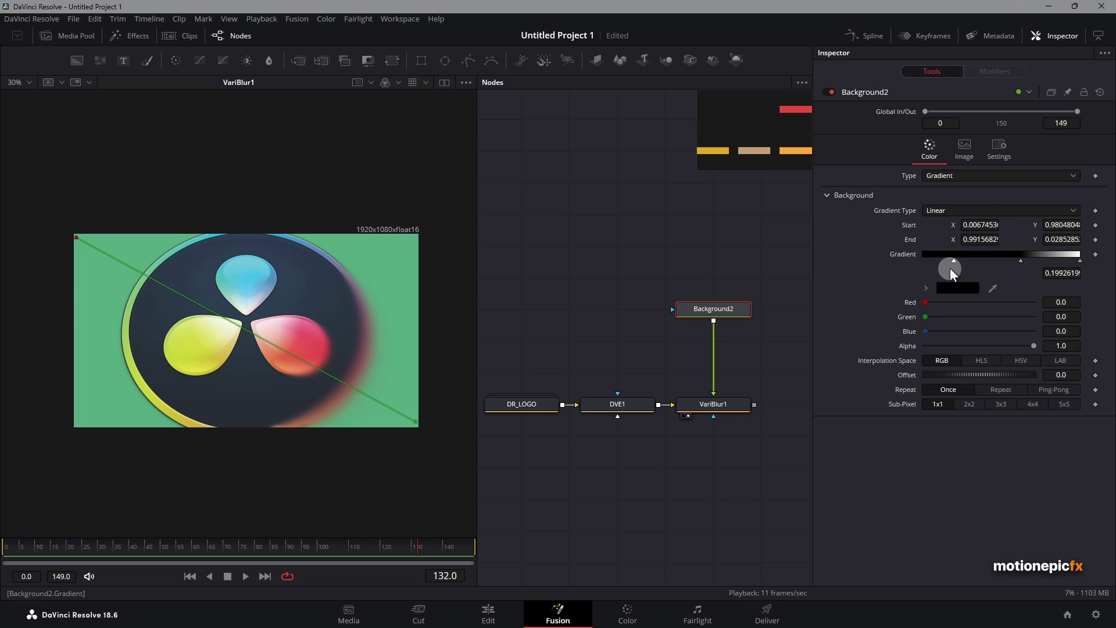
left_click(953, 289)
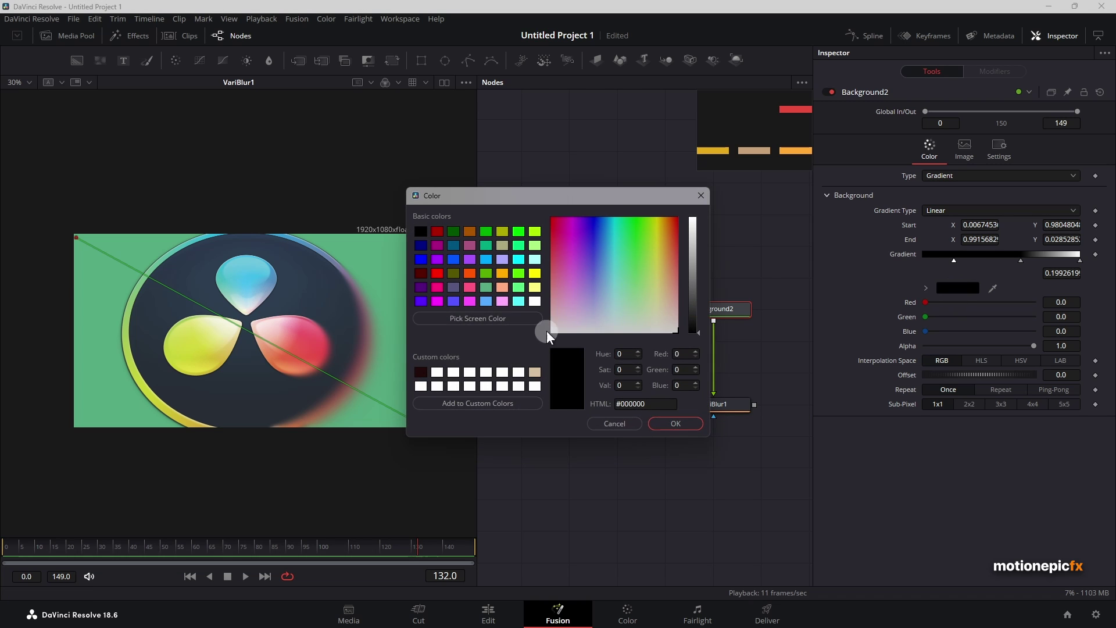
left_click(535, 301)
left_click(676, 422)
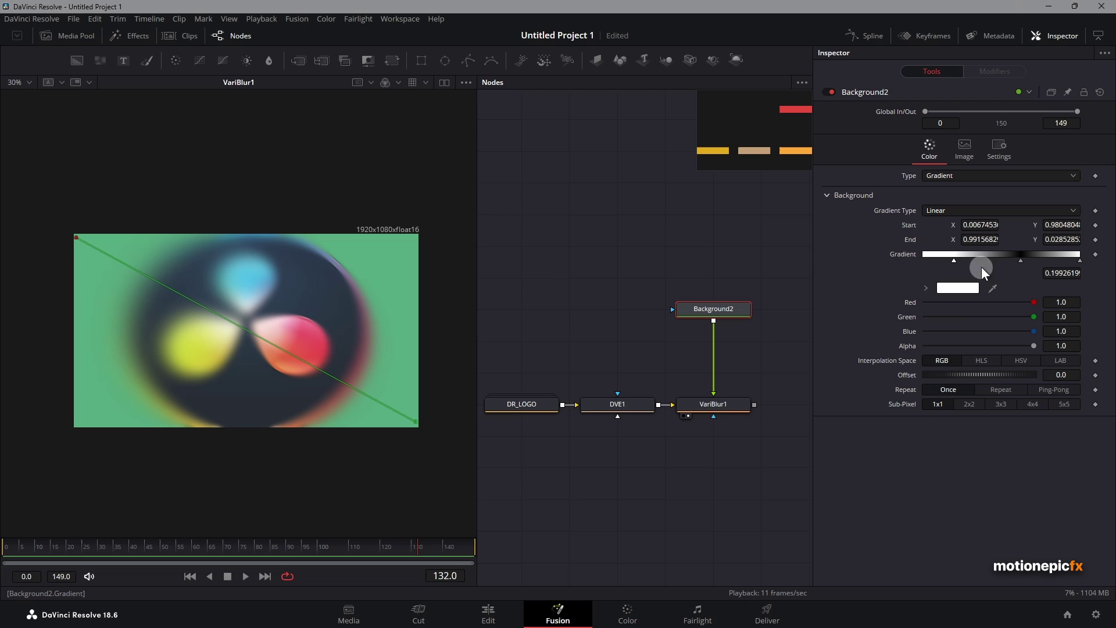
left_click_drag(953, 260, 939, 261)
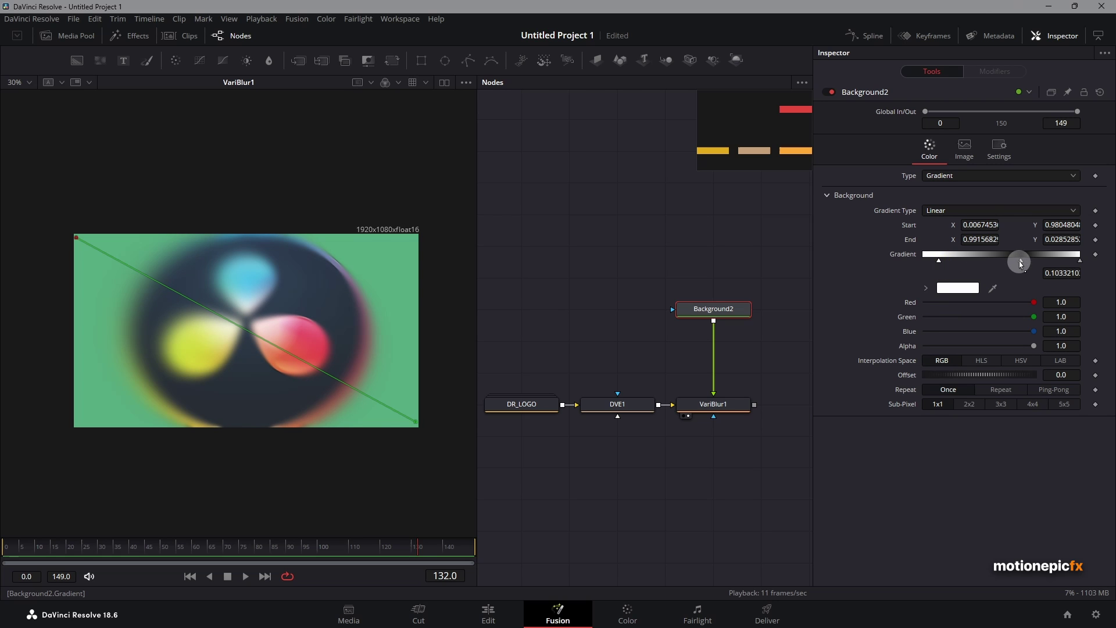
left_click_drag(1020, 263, 1002, 272)
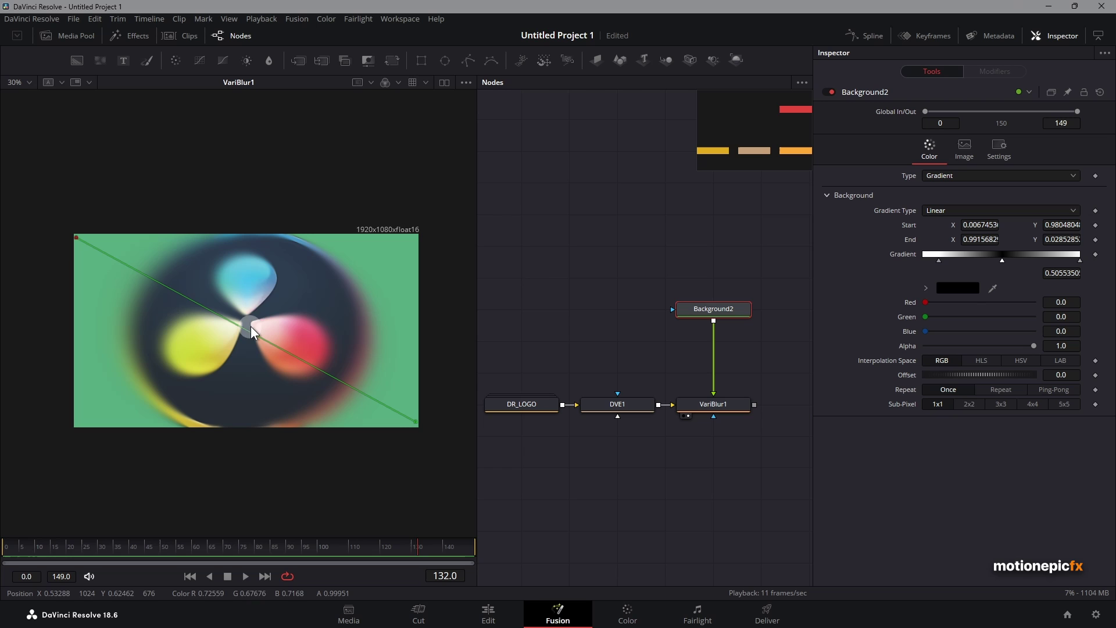
left_click_drag(996, 260, 1016, 263)
Add a second black stop, giving black stops at about 0.30 and 0.675.
left_click(978, 257)
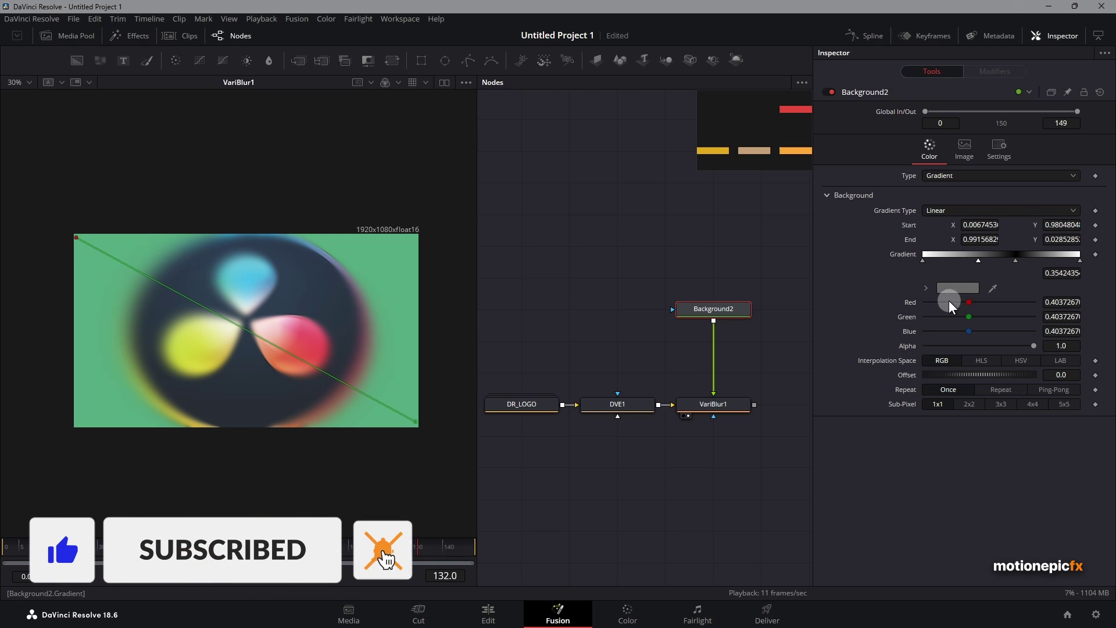
left_click(953, 289)
left_click(420, 231)
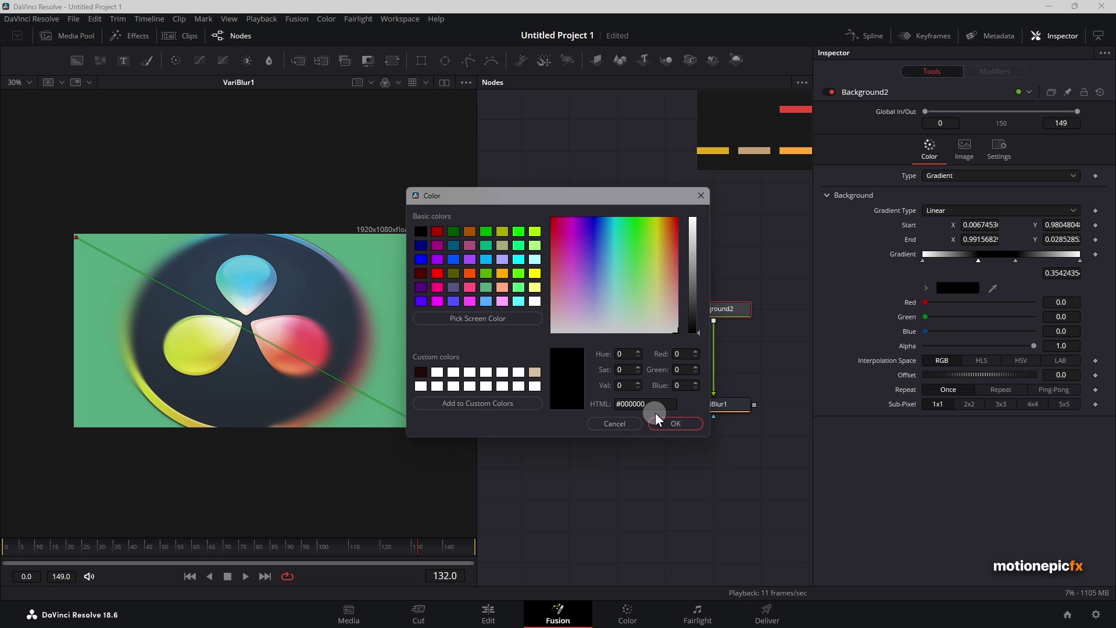
left_click(675, 423)
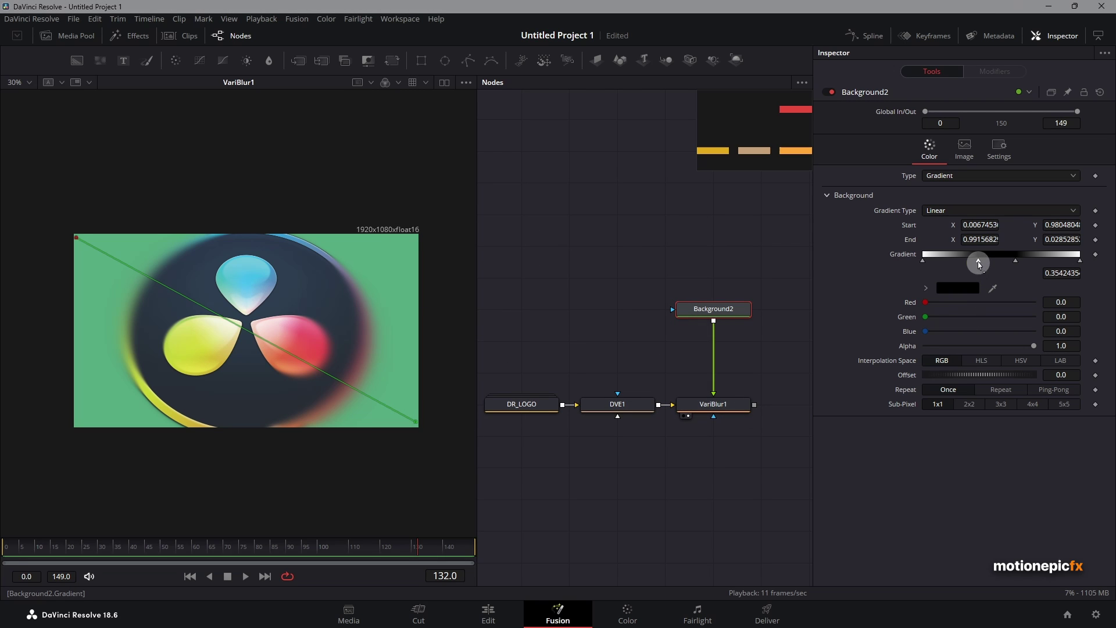
left_click_drag(978, 261, 1029, 268)
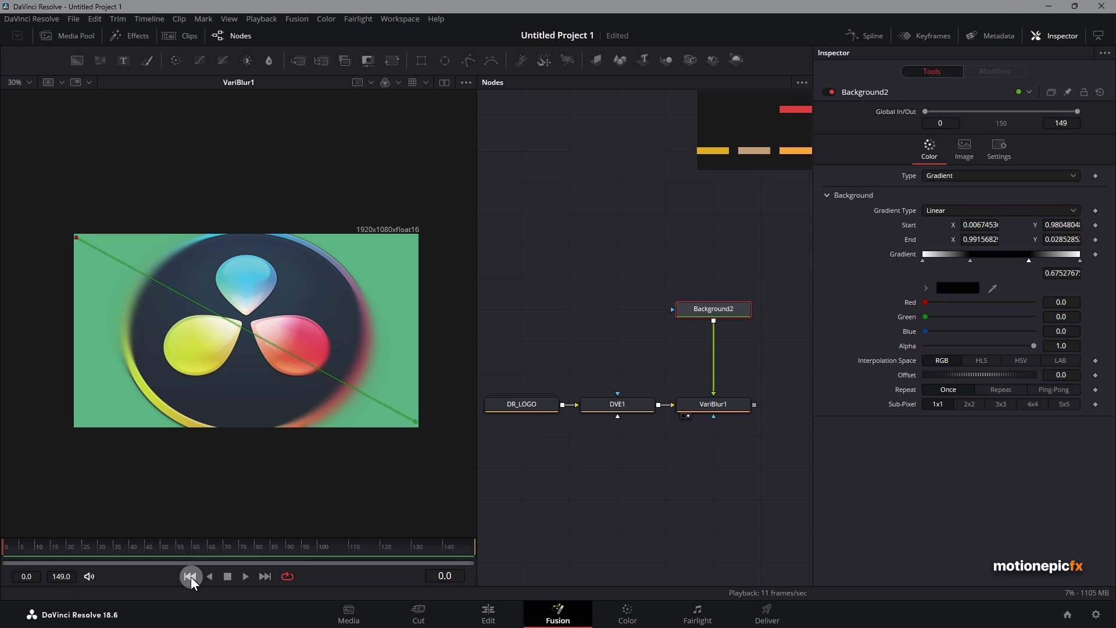
Keyframe the gradient stops at frame 0, then move them right at frame 149.
left_click(1095, 255)
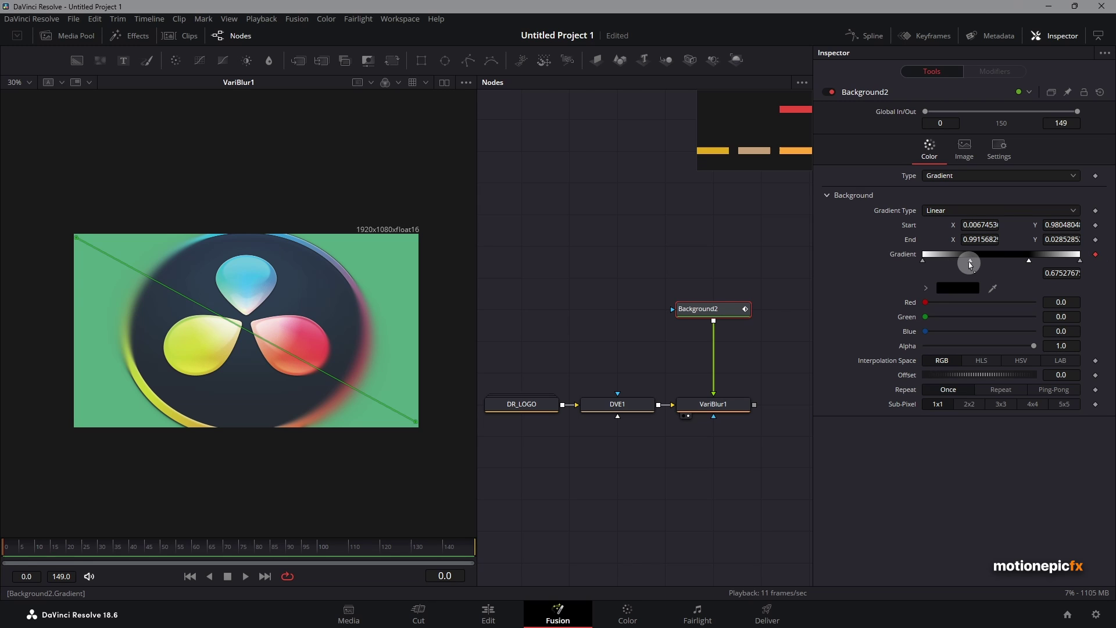
left_click_drag(969, 263, 938, 262)
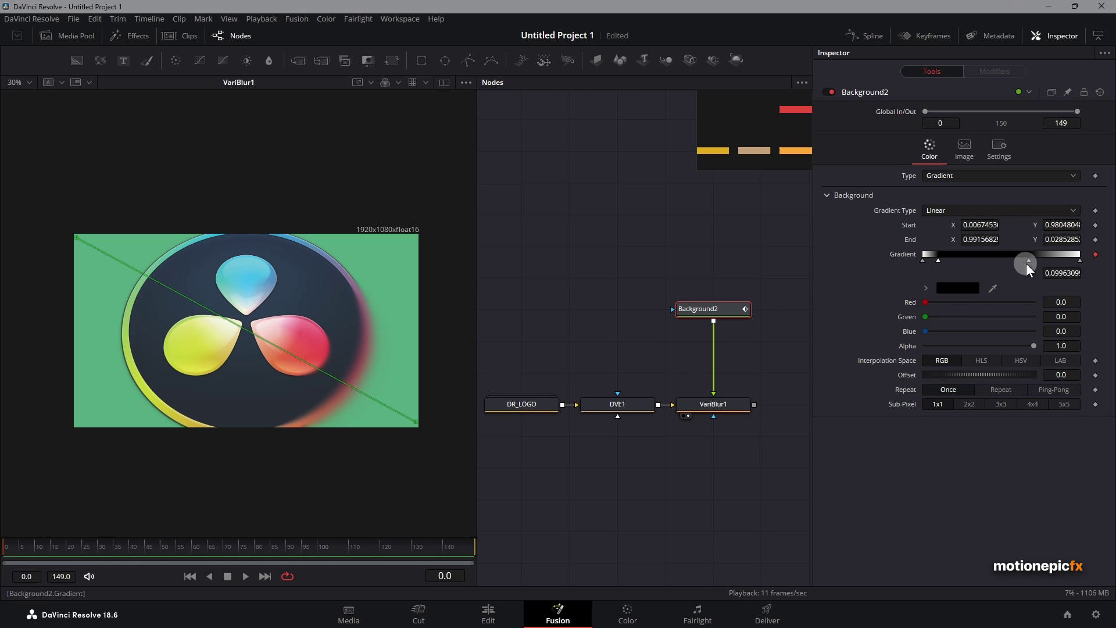
left_click_drag(1026, 263, 960, 262)
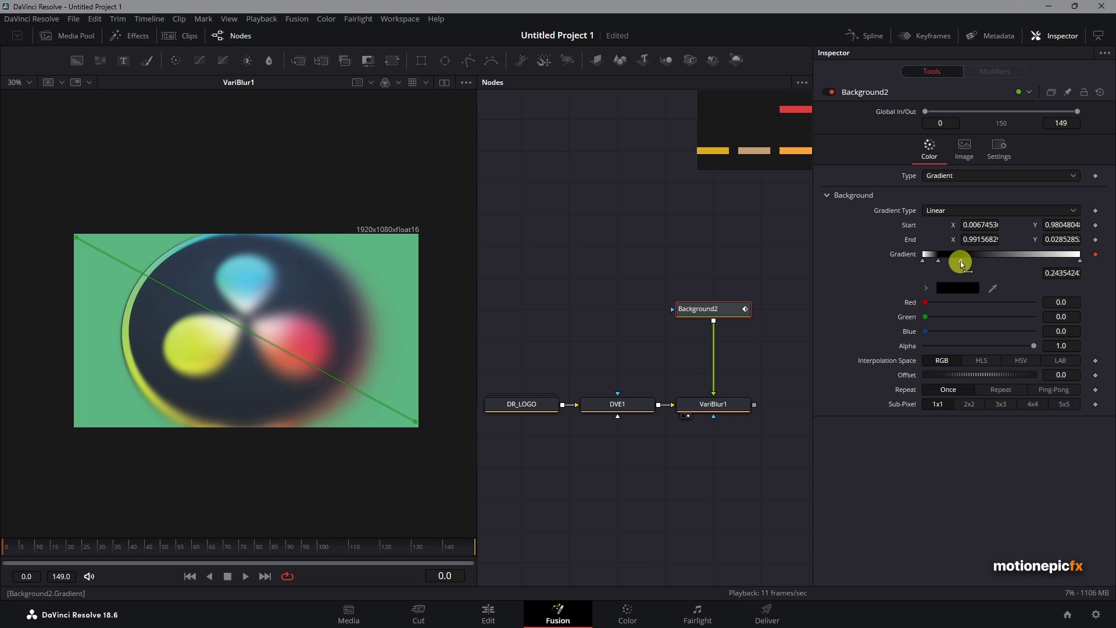
left_click_drag(435, 565, 492, 538)
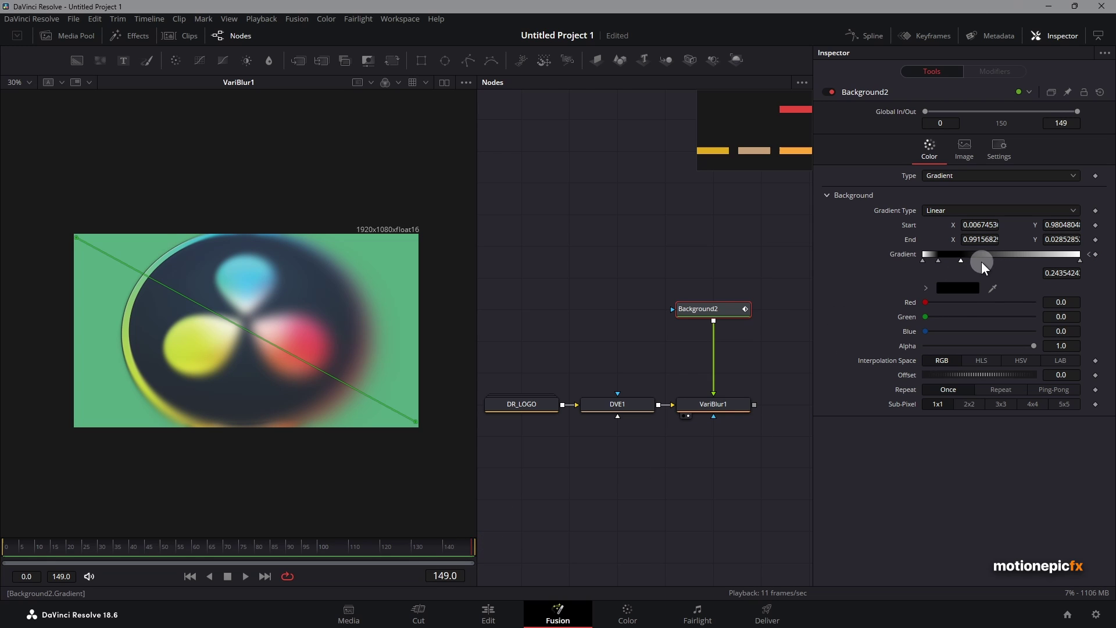
left_click_drag(959, 263, 1031, 279)
Play back from the first frame to preview the sharp band sweeping across the logo.
left_click(190, 575)
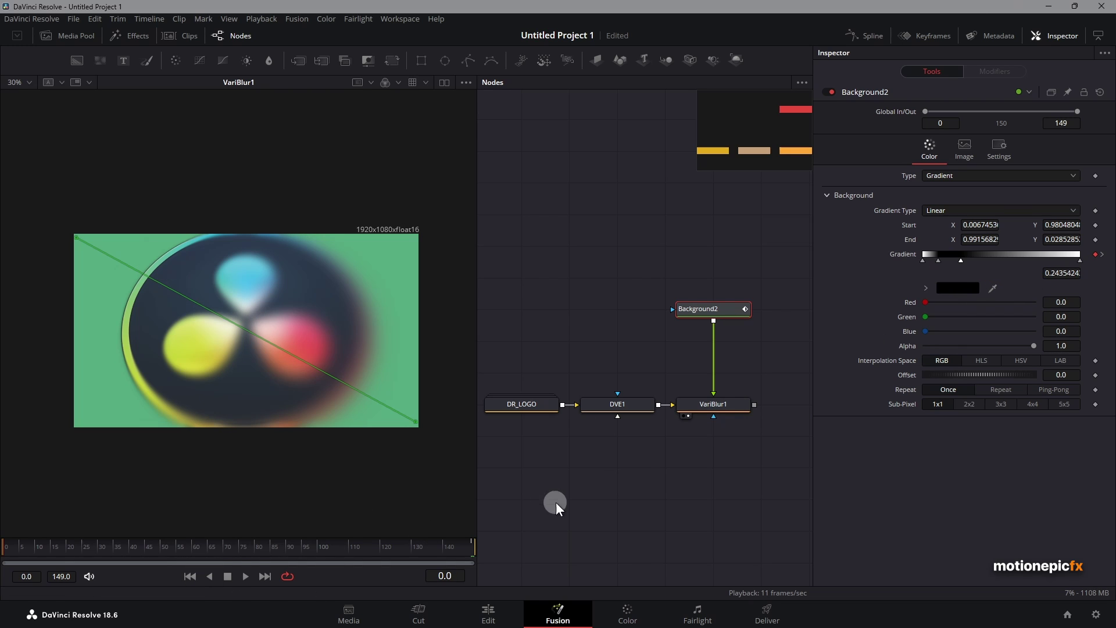
left_click(604, 482)
key("space")
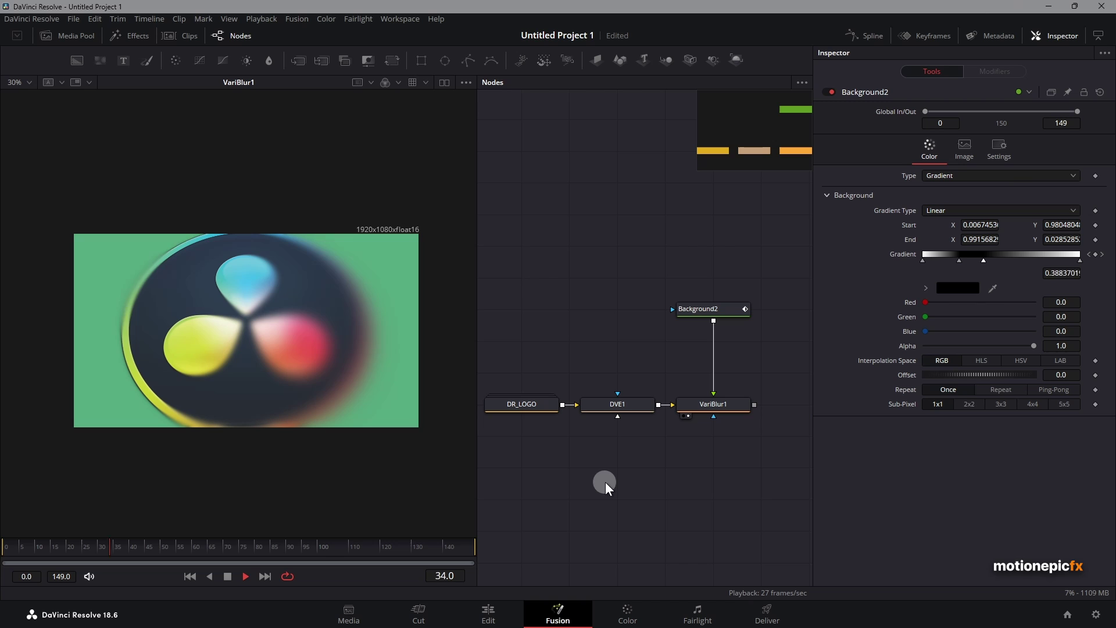
key("space")
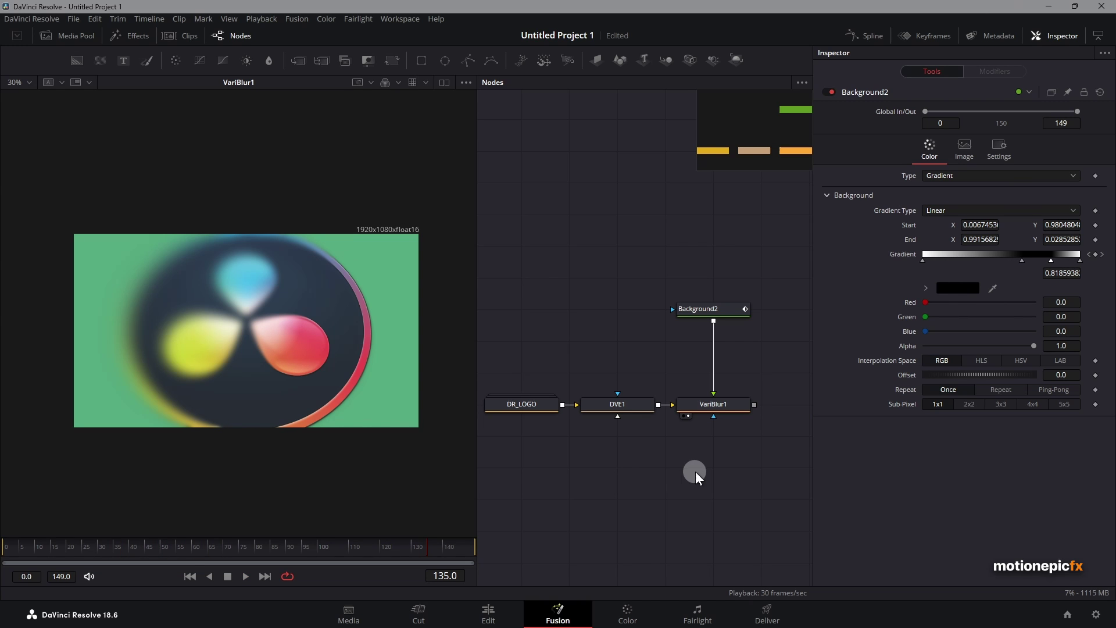
left_click_drag(695, 472, 628, 392)
Add a Renderer3D node and set its Renderer Type to Hardware.
key("shift+space")
type("ren")
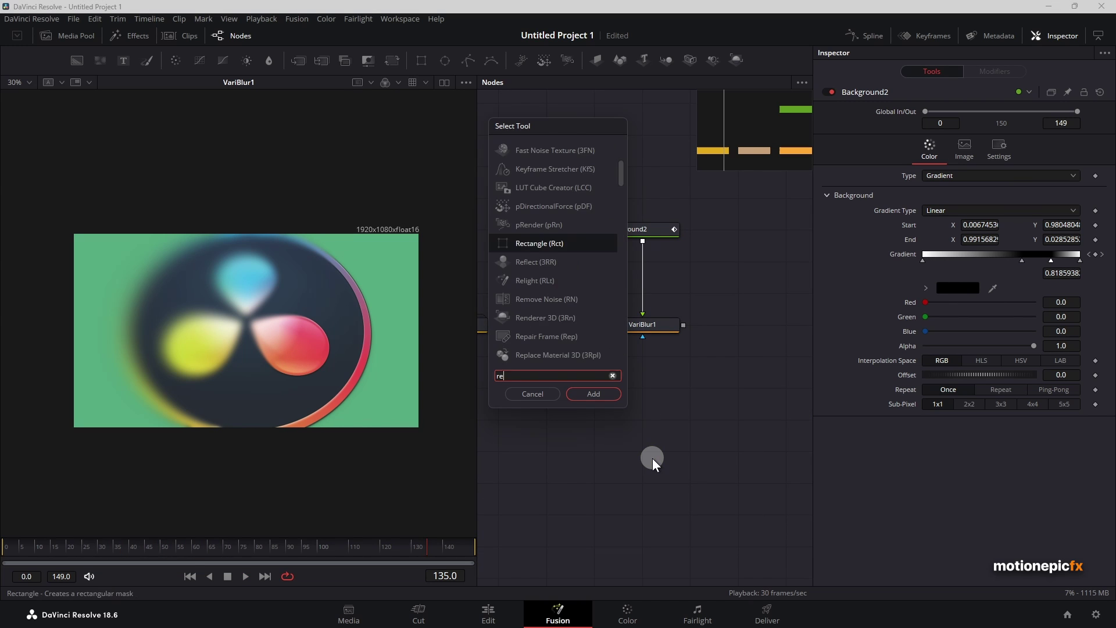
left_click(594, 393)
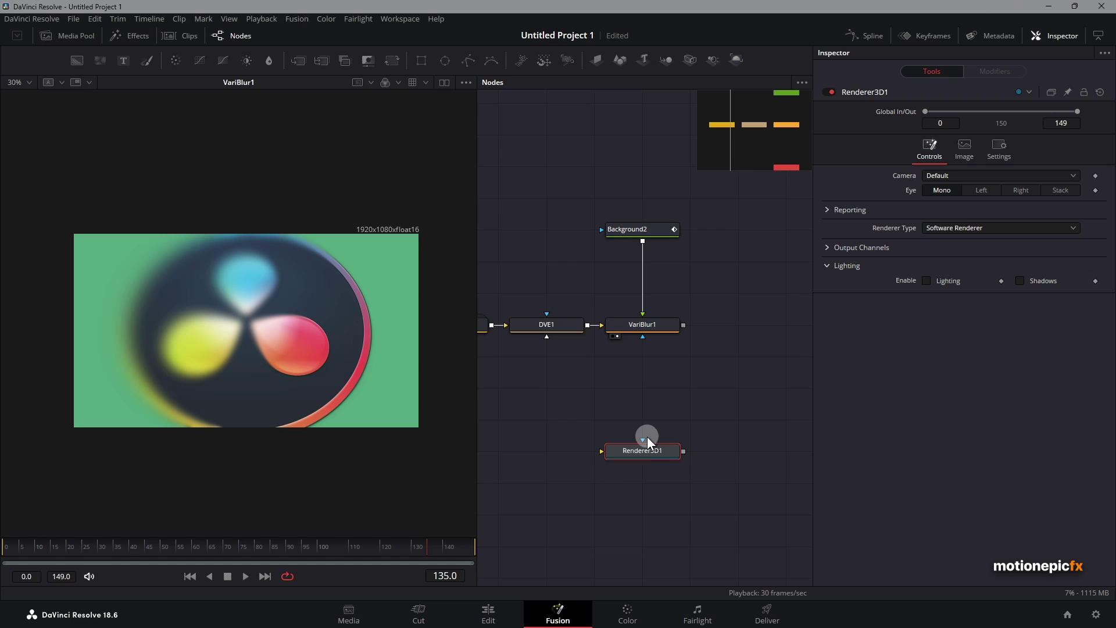
left_click(944, 227)
left_click(926, 243)
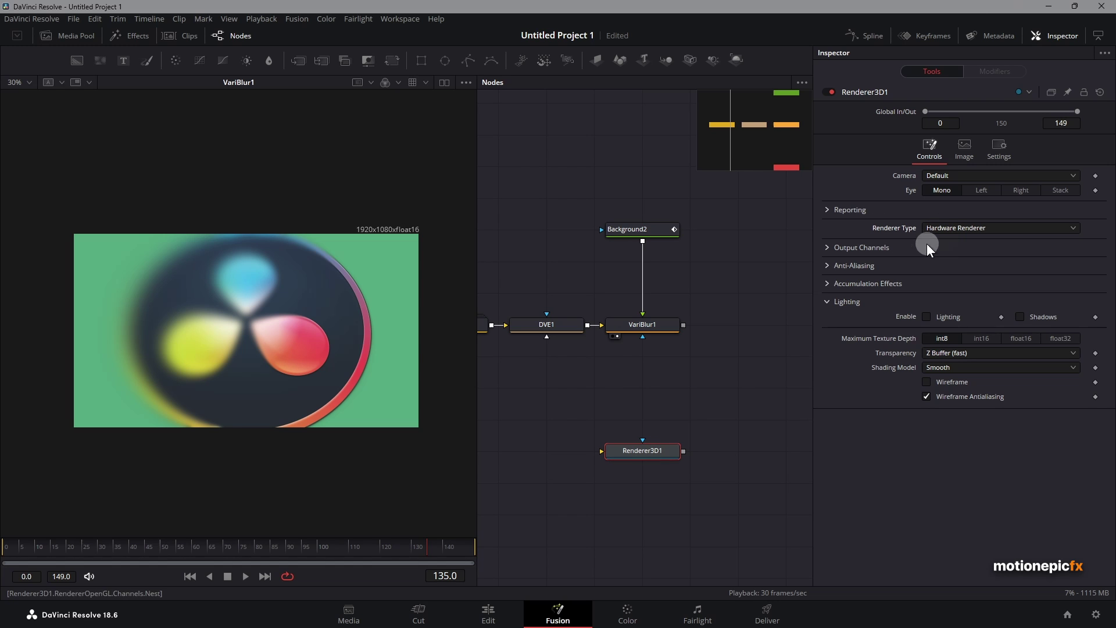
Enable accumulation effects and depth of field, feeding in a Camera3D with Focal Plane lowered to 2.684.
left_click(828, 285)
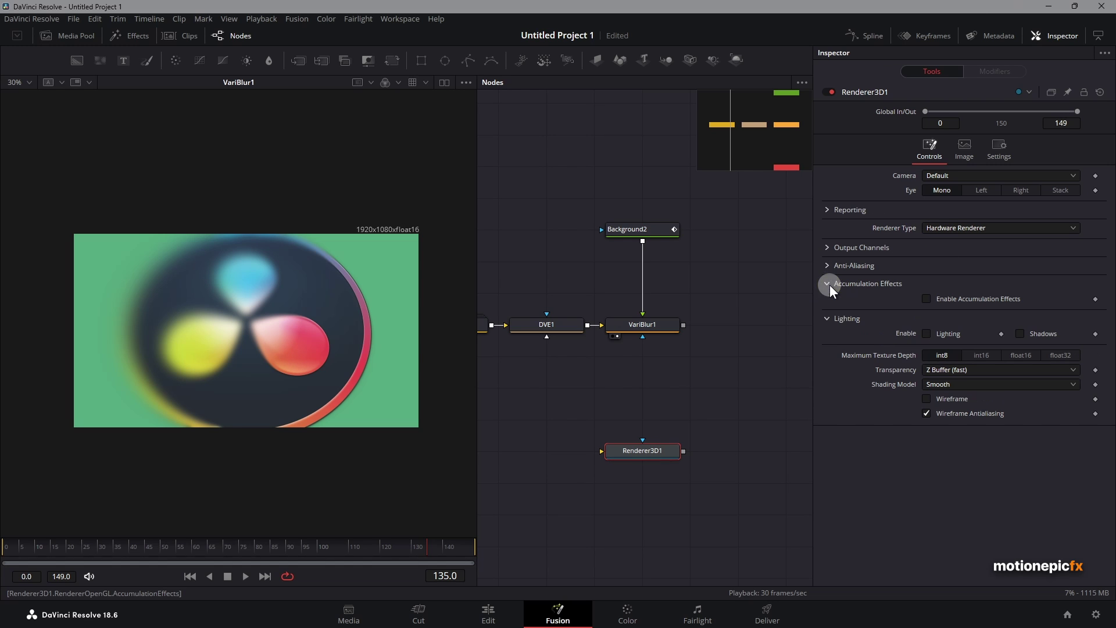
left_click(926, 299)
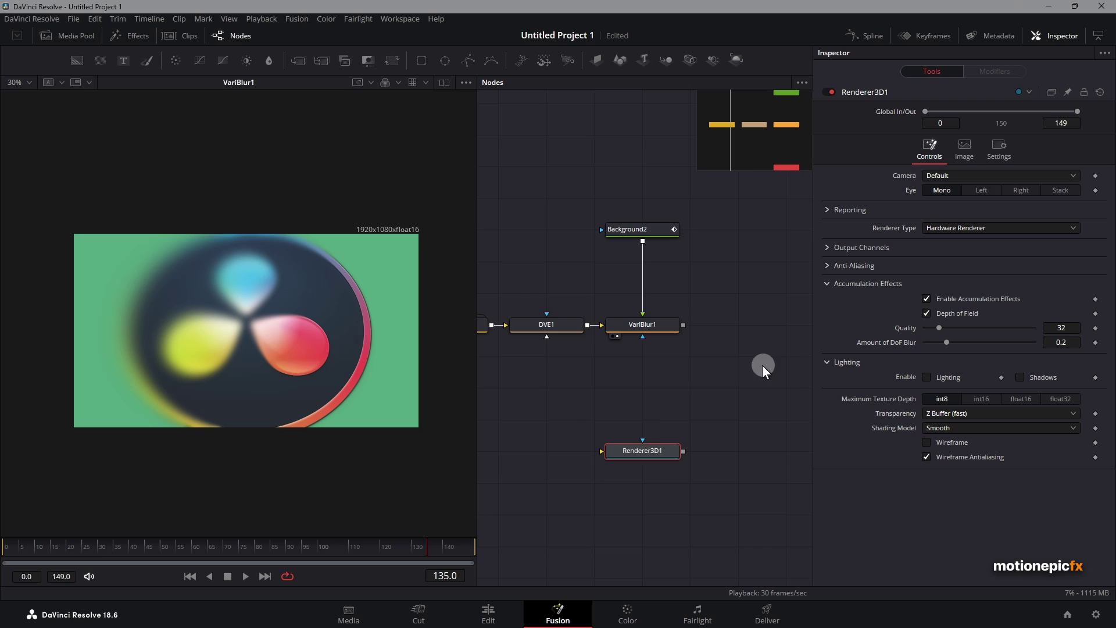
left_click(656, 459)
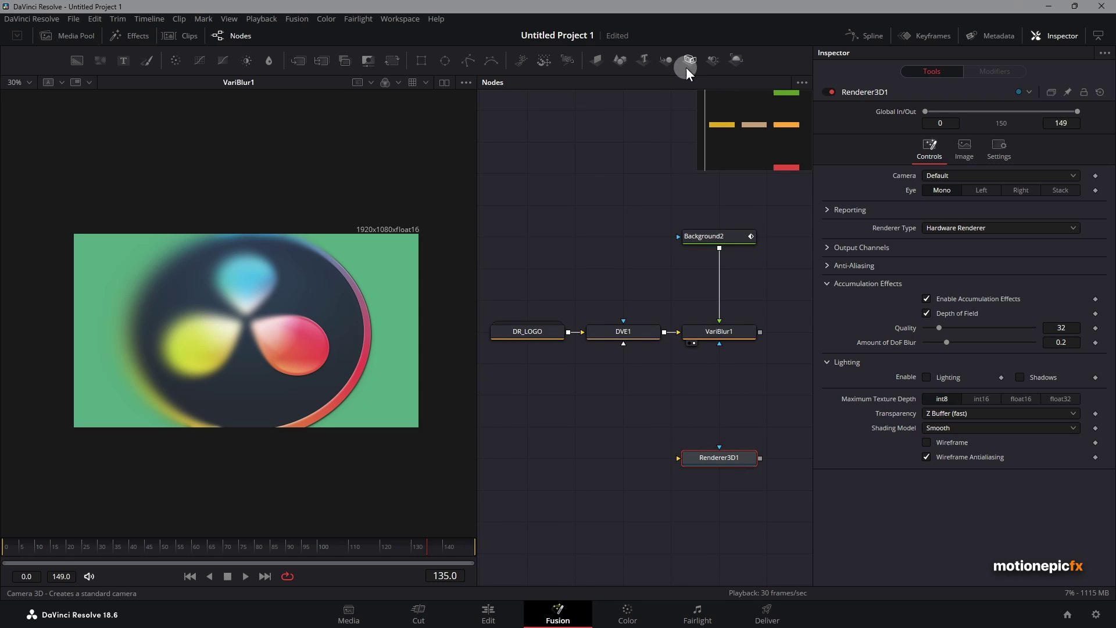
left_click_drag(689, 59, 698, 461)
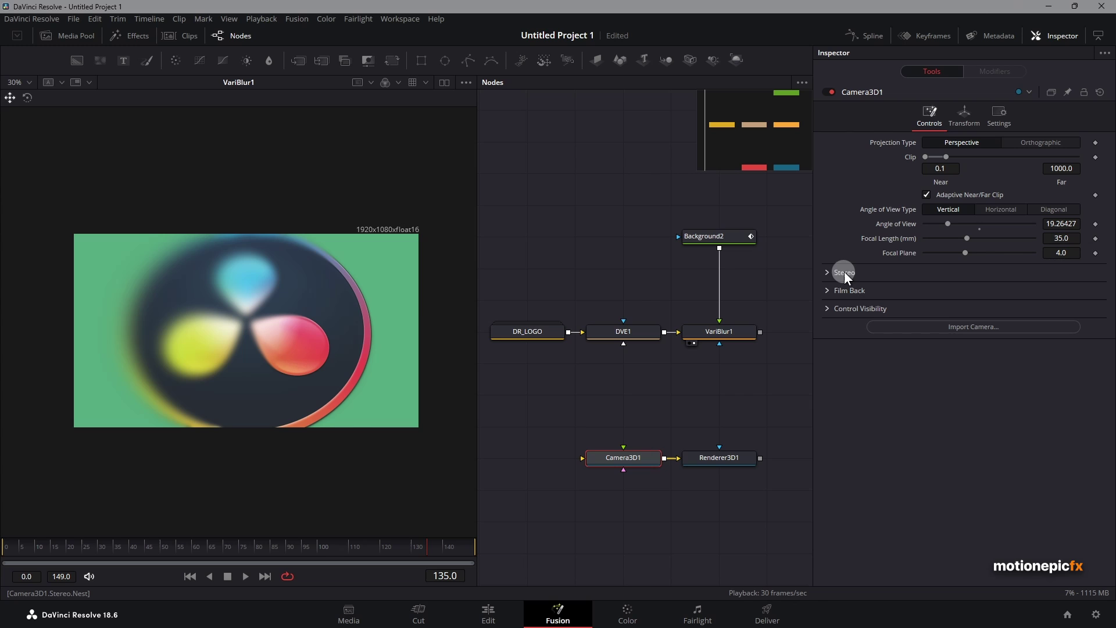
left_click_drag(964, 252, 948, 256)
Move the Background2 gradient node lower in the node graph.
left_click(708, 335)
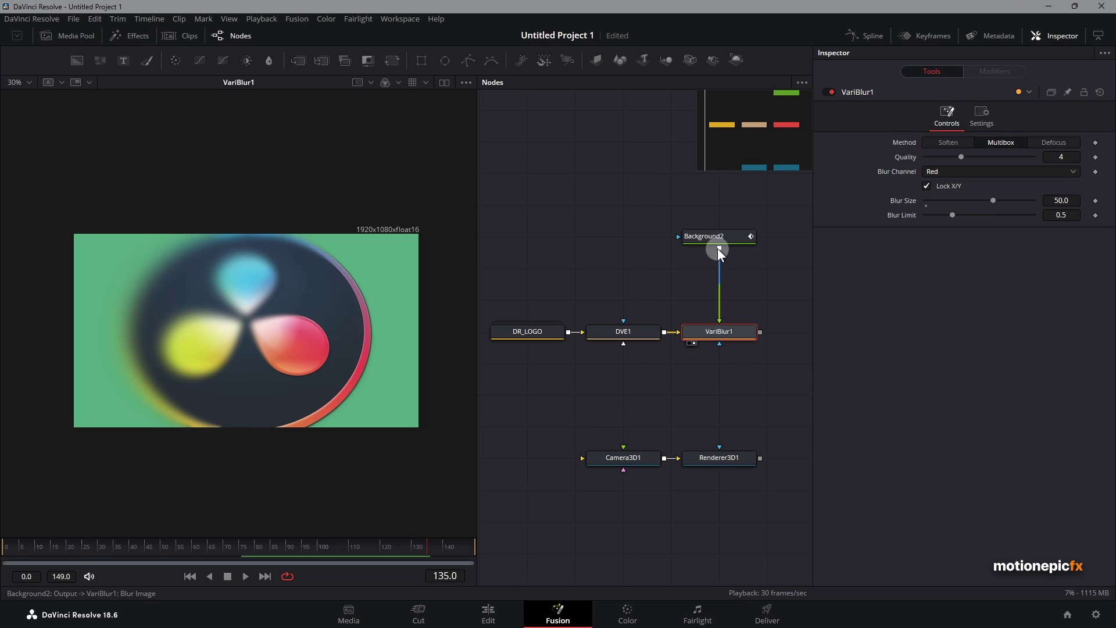
left_click(719, 238)
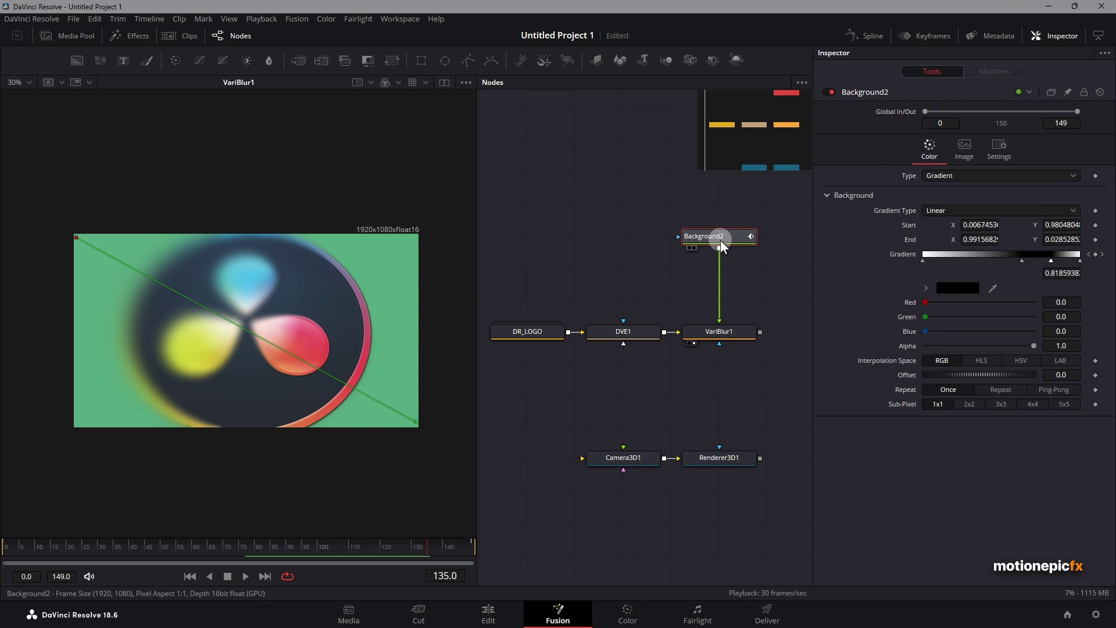
left_click_drag(720, 239, 718, 266)
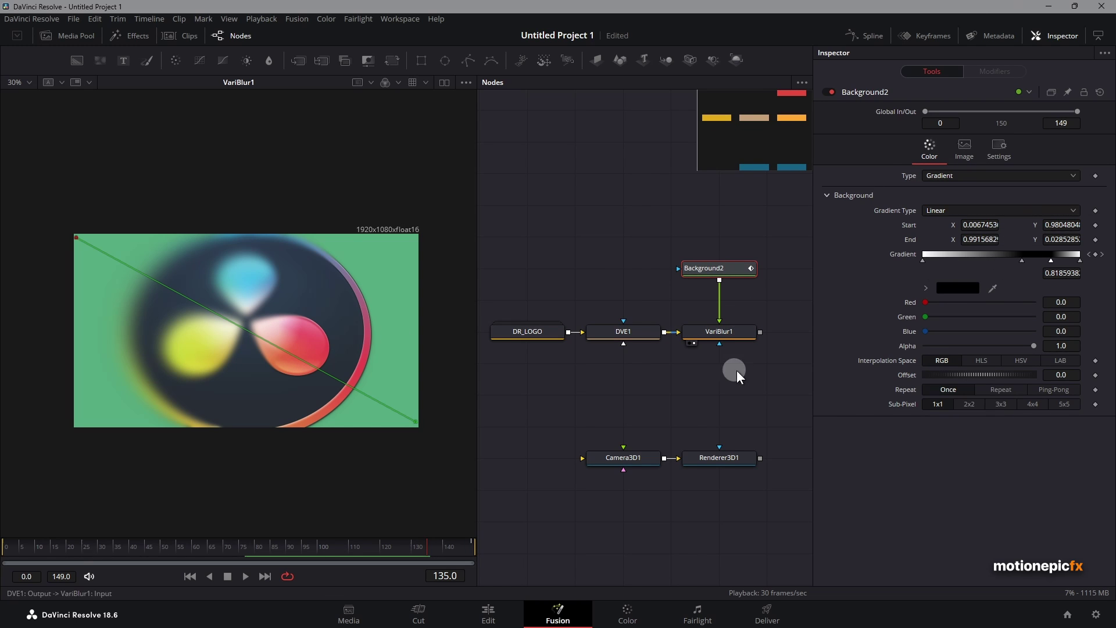
Delete the Camera3D1 and Renderer3D1 nodes and recentre the remaining nodes in view.
left_click_drag(571, 420, 716, 490)
key("Delete")
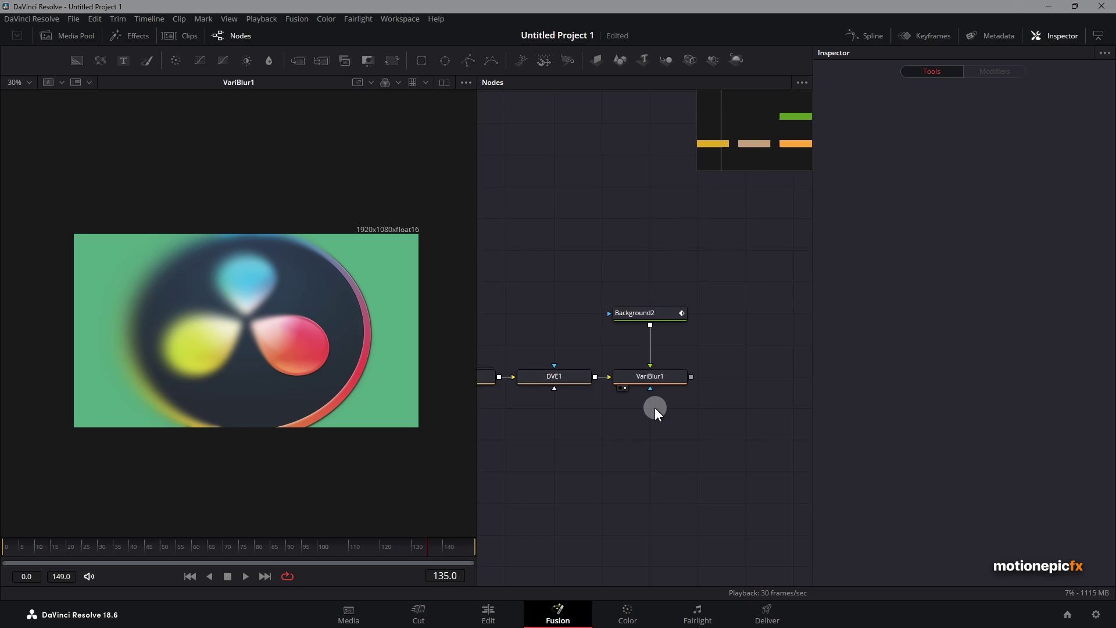
scroll(655, 409, "down", 2)
scroll(610, 430, "up", 2)
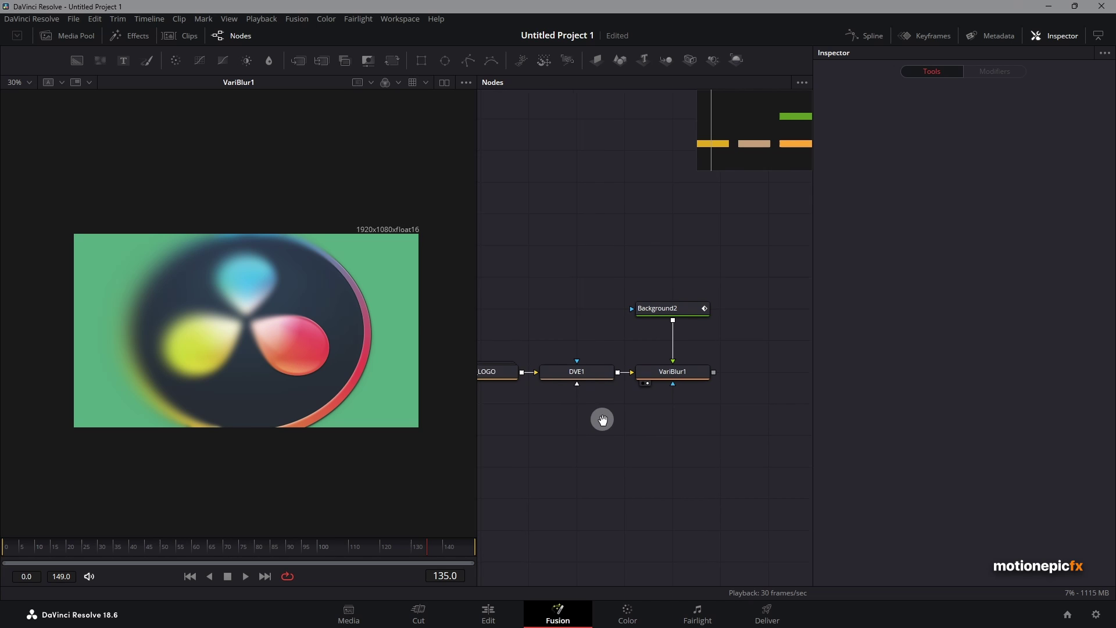
left_click_drag(601, 416, 628, 433)
scroll(694, 447, "down", 1)
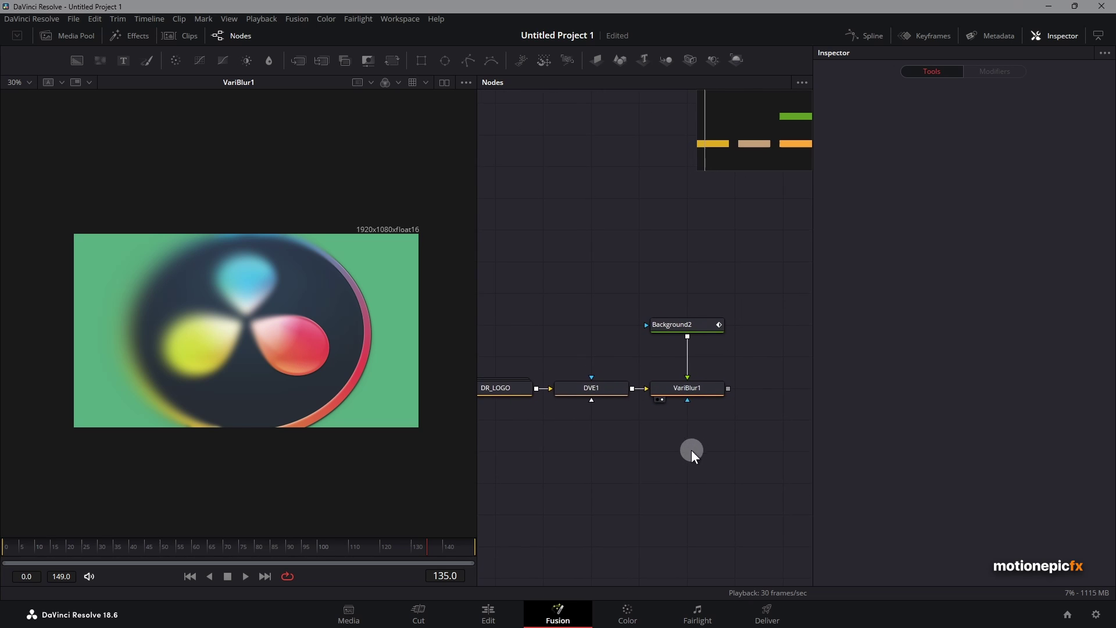
scroll(581, 331, "up", 1)
left_click_drag(590, 328, 623, 313)
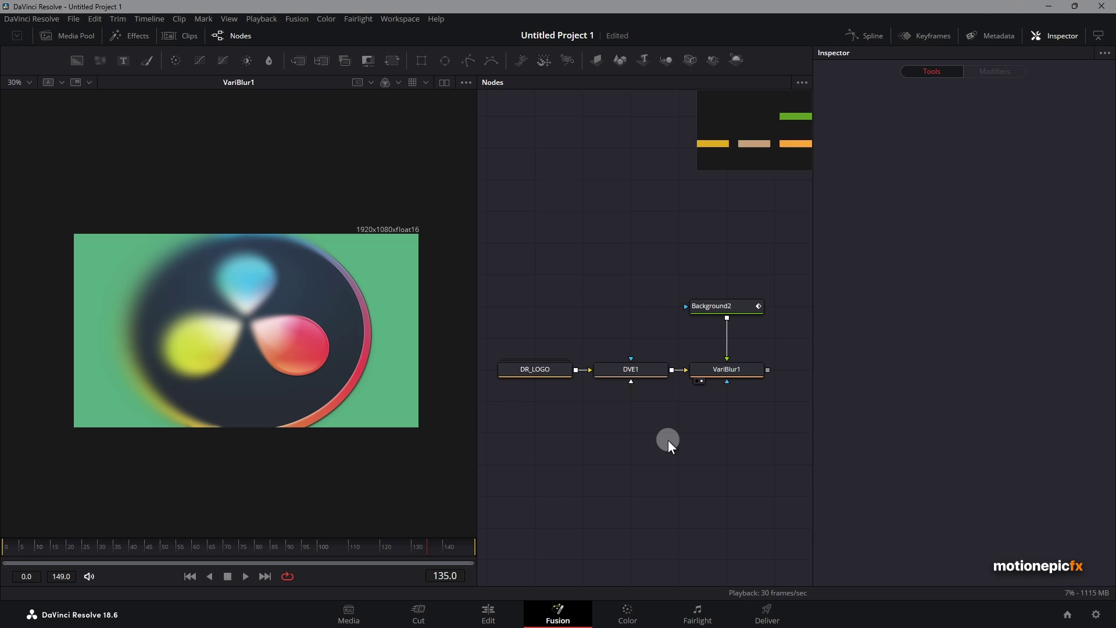